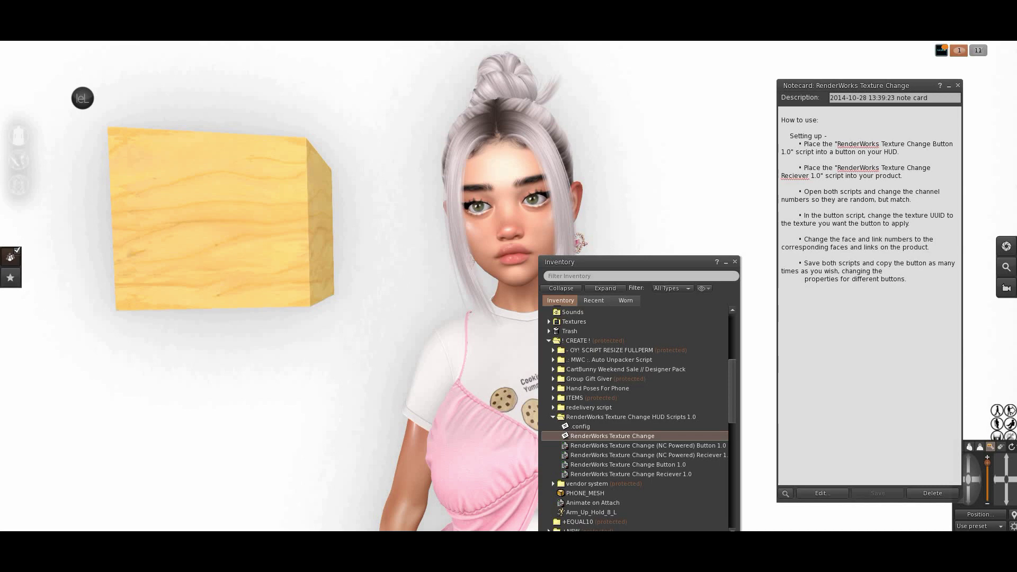
Bring the whole Inventory on screen and drag the Texture Change Button 1.0 script toward the wooden cube
drag(589, 301, 642, 196)
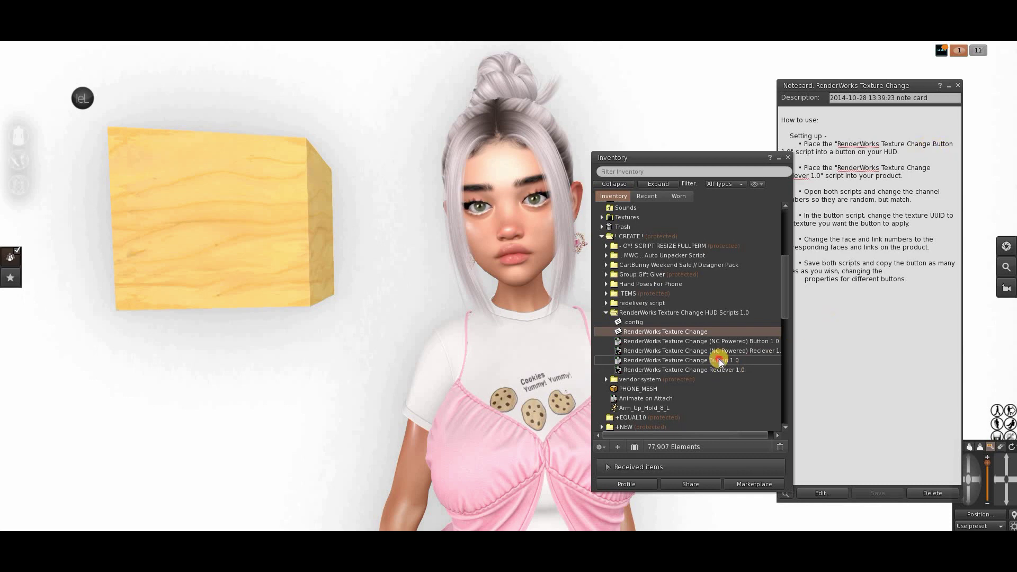
drag(715, 360, 242, 260)
Add the Texture Change Button 1.0 script to the wooden cube's contents, then stop editing
right_click(242, 259)
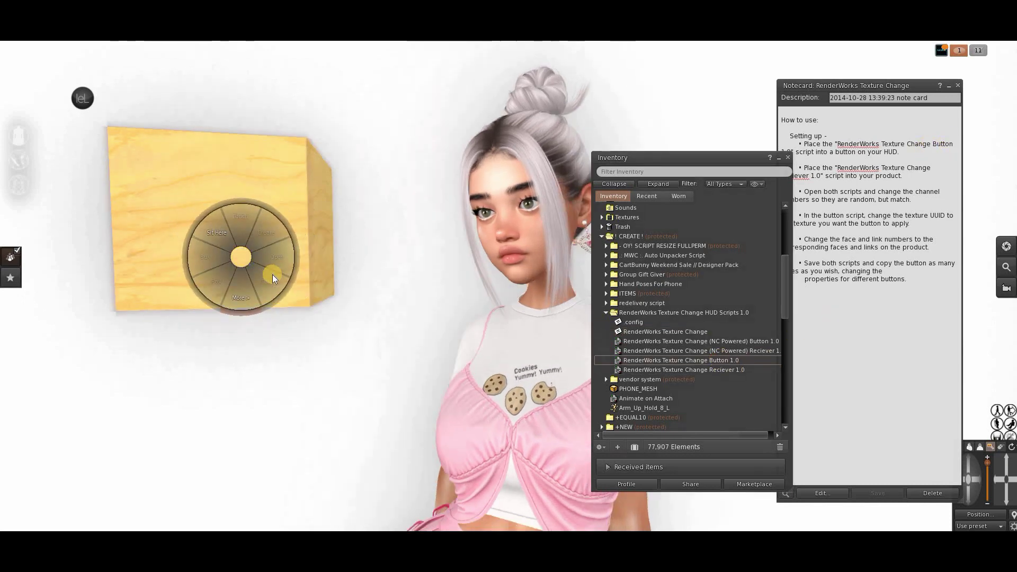
click(272, 275)
click(653, 356)
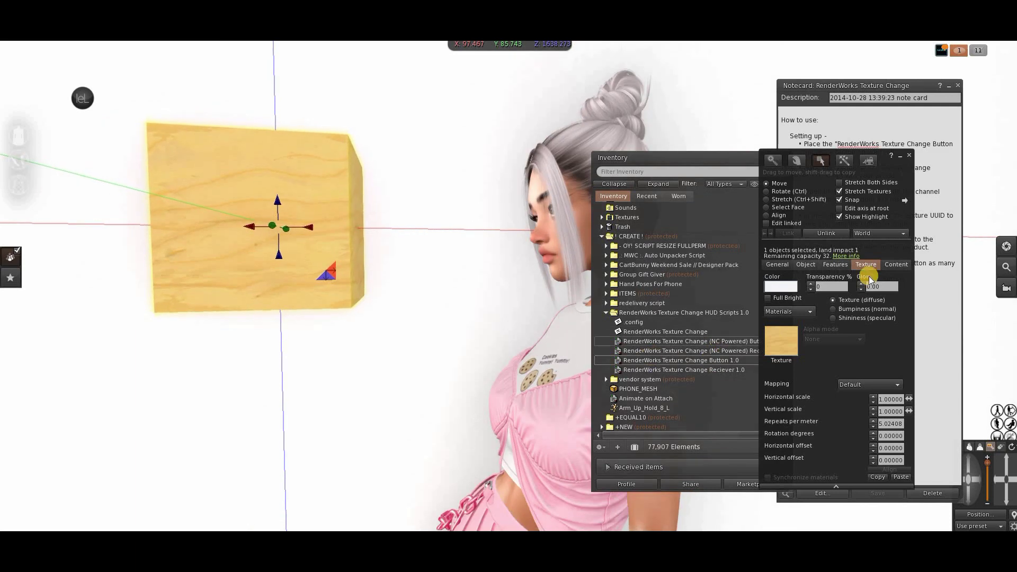
click(895, 264)
click(649, 359)
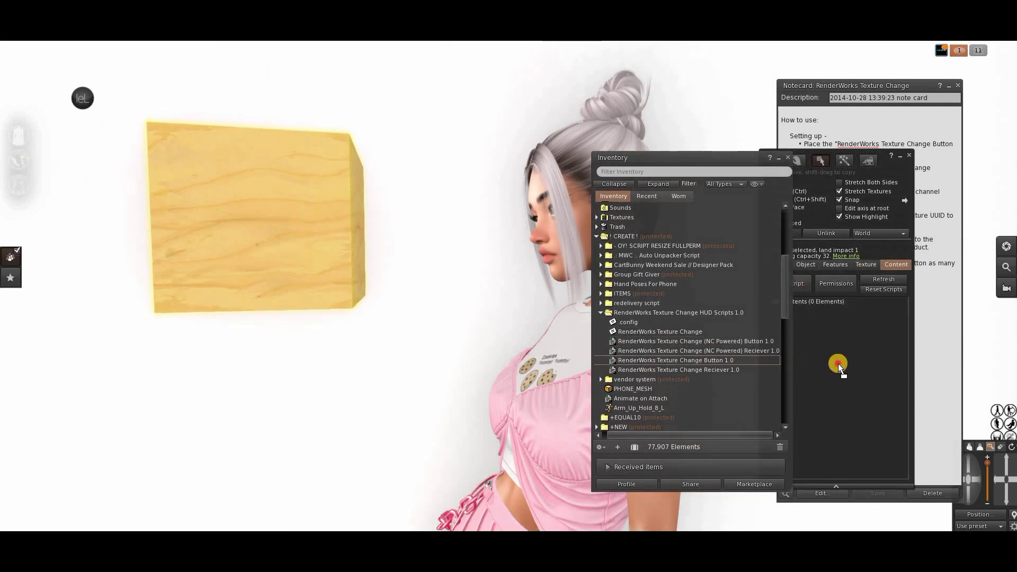
click(777, 157)
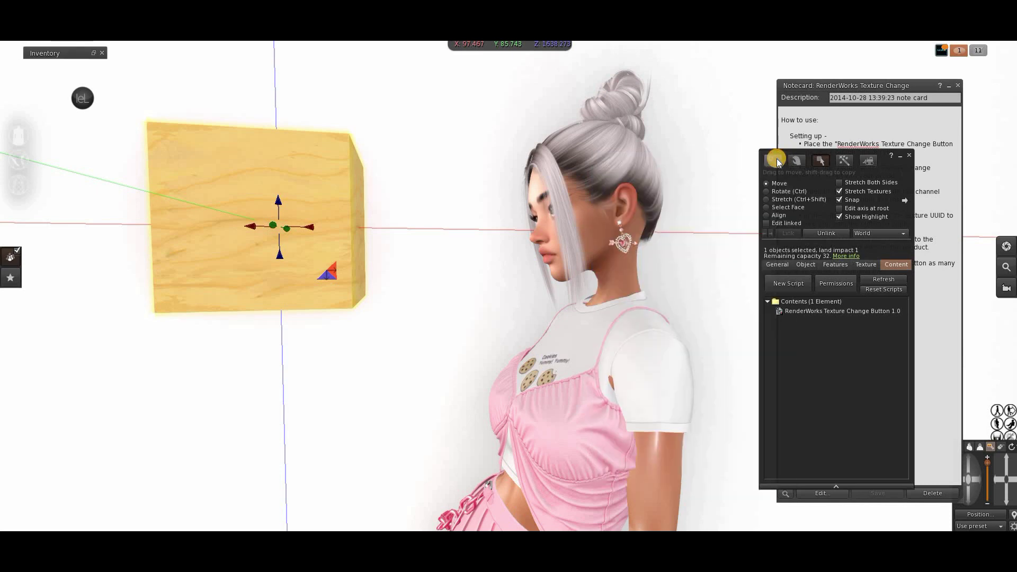
key(Escape)
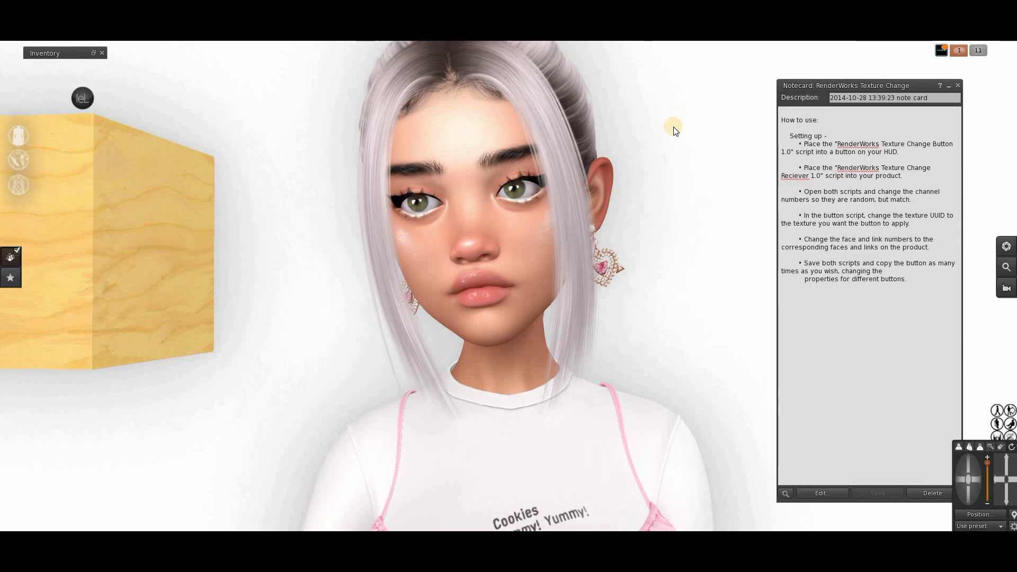
Put the Texture Change Reciever 1.0 script into the eye attachment's contents and close Inventory
right_click(518, 184)
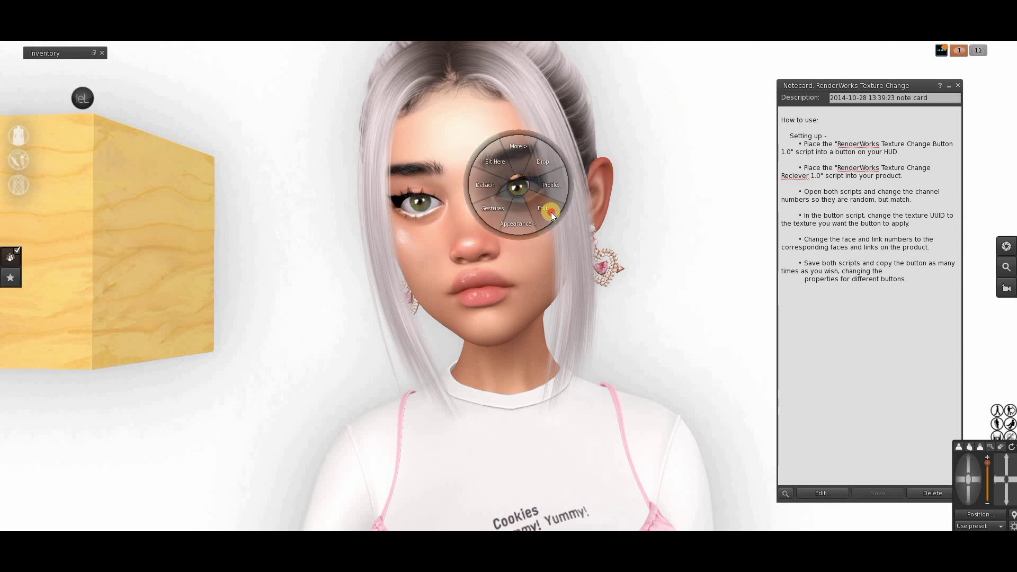
click(550, 211)
drag(904, 169, 790, 266)
key(ctrl+i)
click(693, 360)
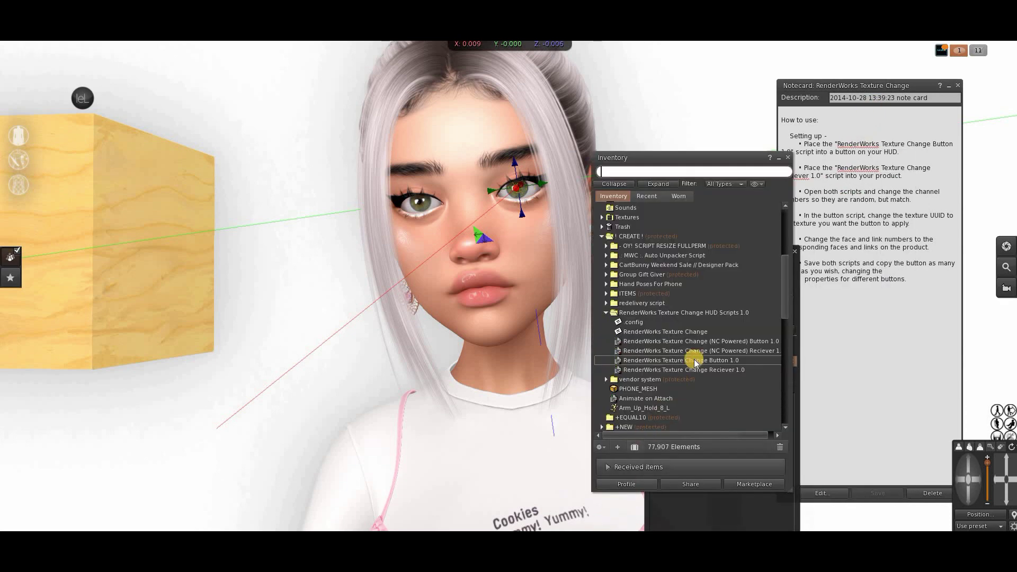
click(708, 370)
drag(730, 157, 282, 228)
drag(263, 446, 784, 440)
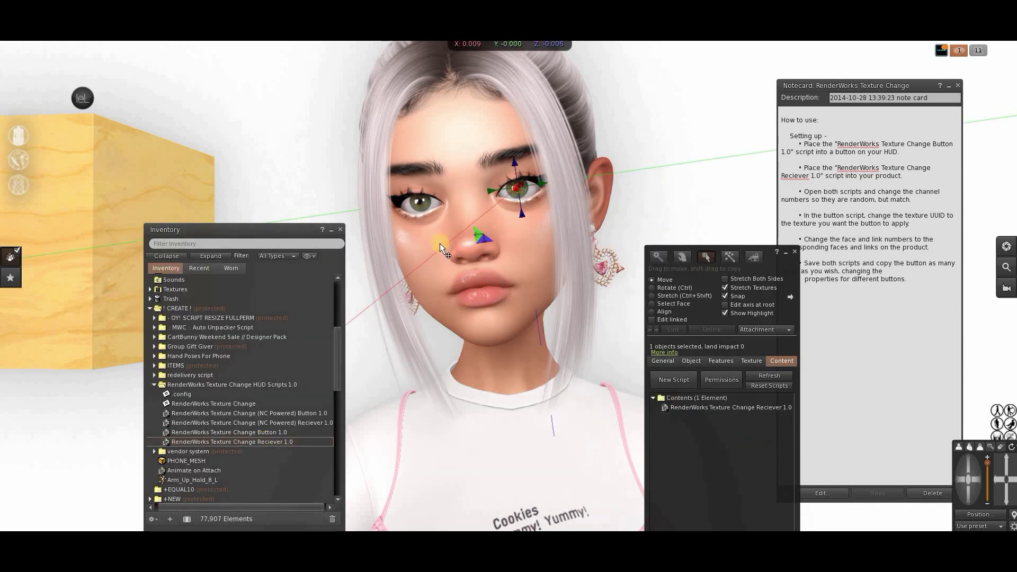
click(341, 230)
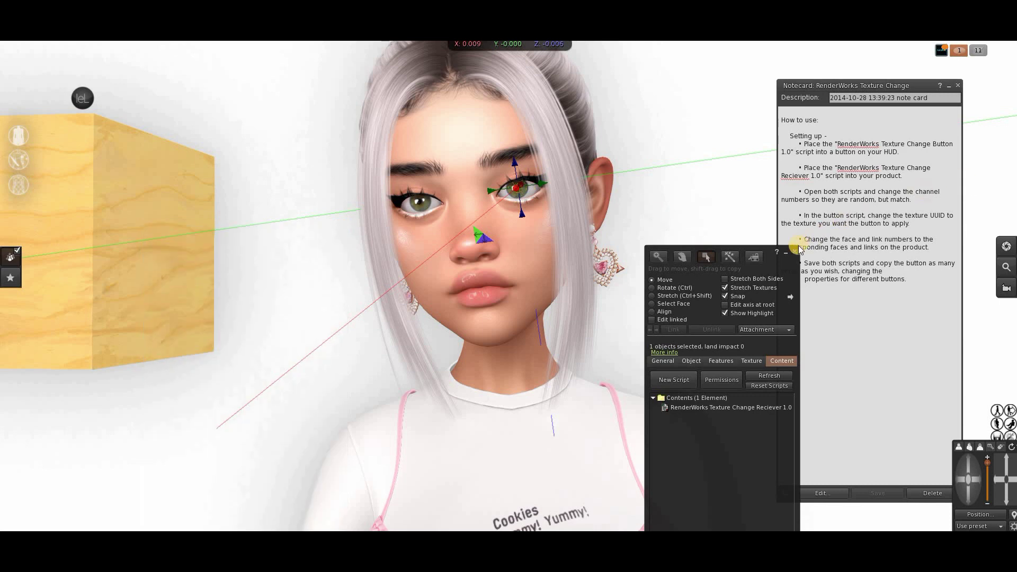
drag(798, 249, 748, 240)
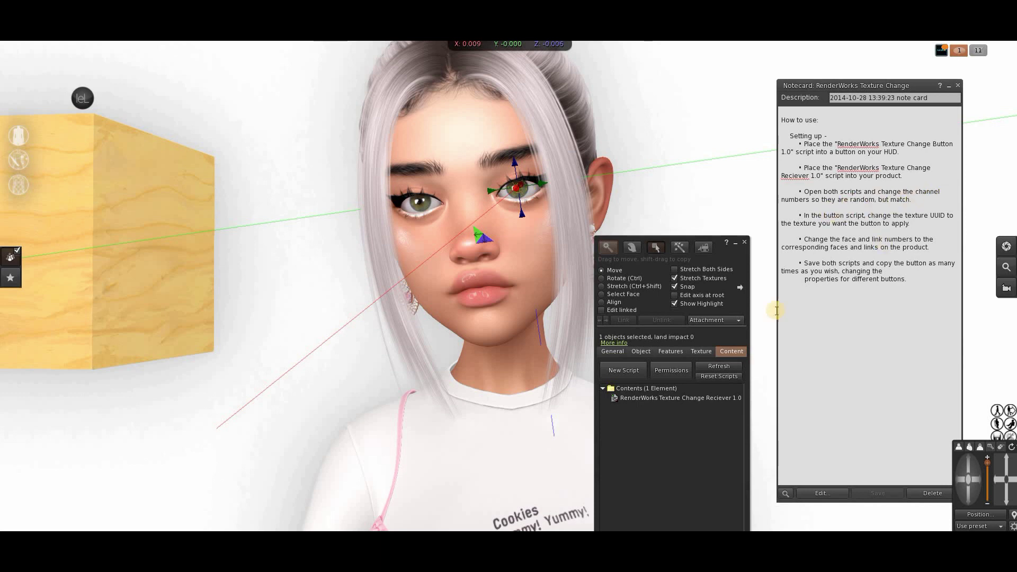
Set the eye's Reciever 1.0 script channel to -1000021 and save it
double_click(644, 398)
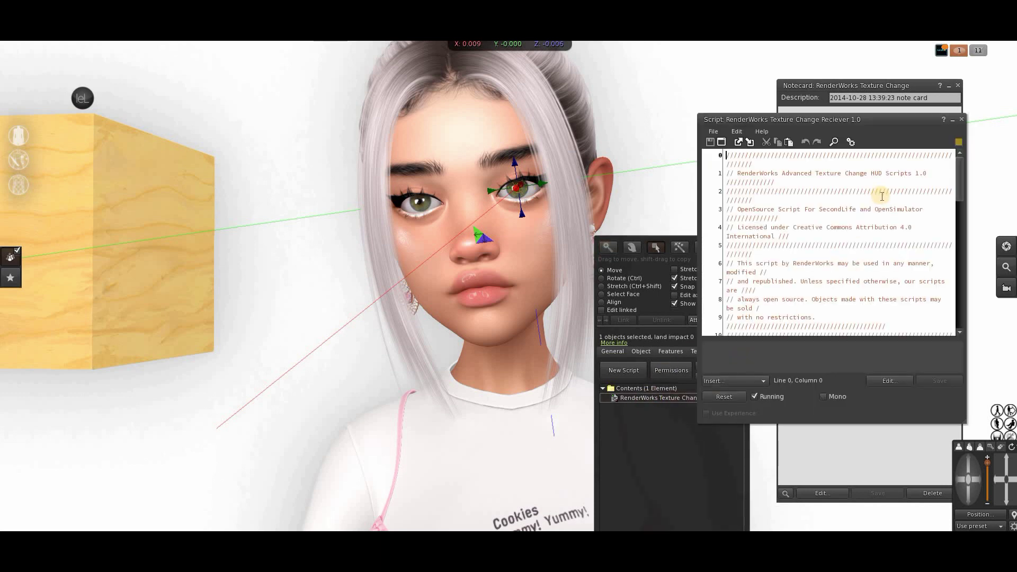
scroll(868, 223, down, 6)
scroll(876, 218, down, 3)
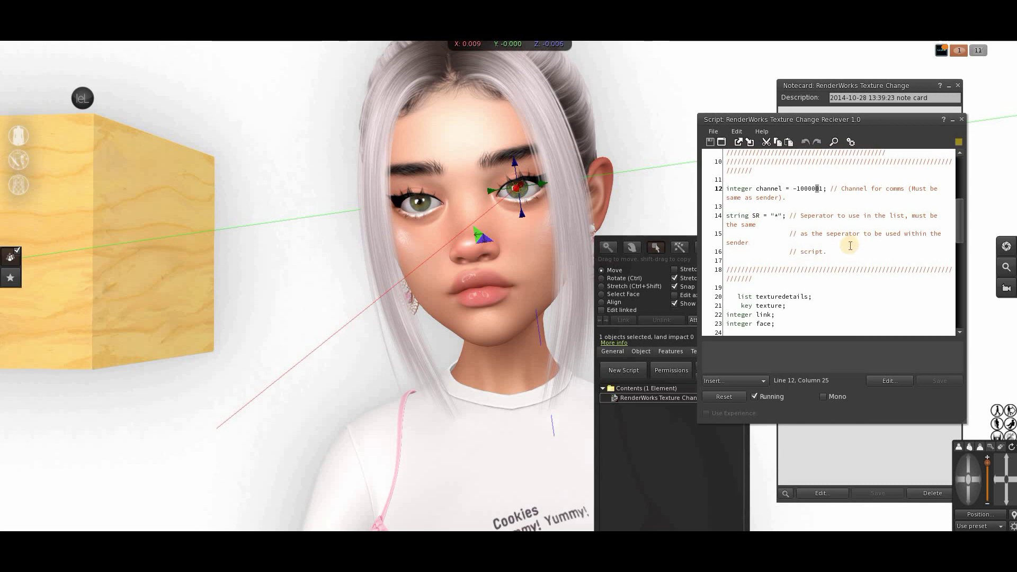
text(2)
click(938, 380)
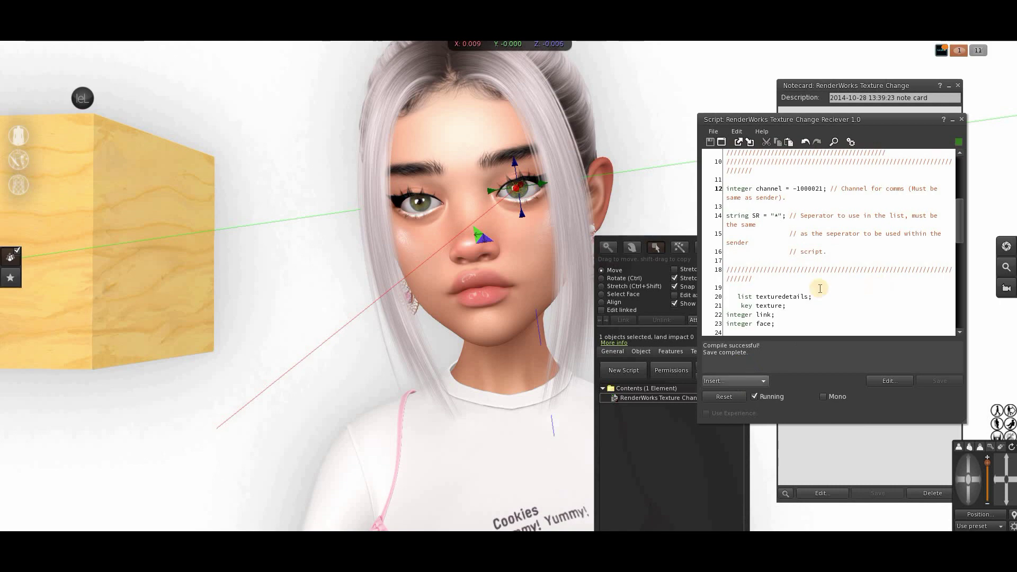
click(961, 119)
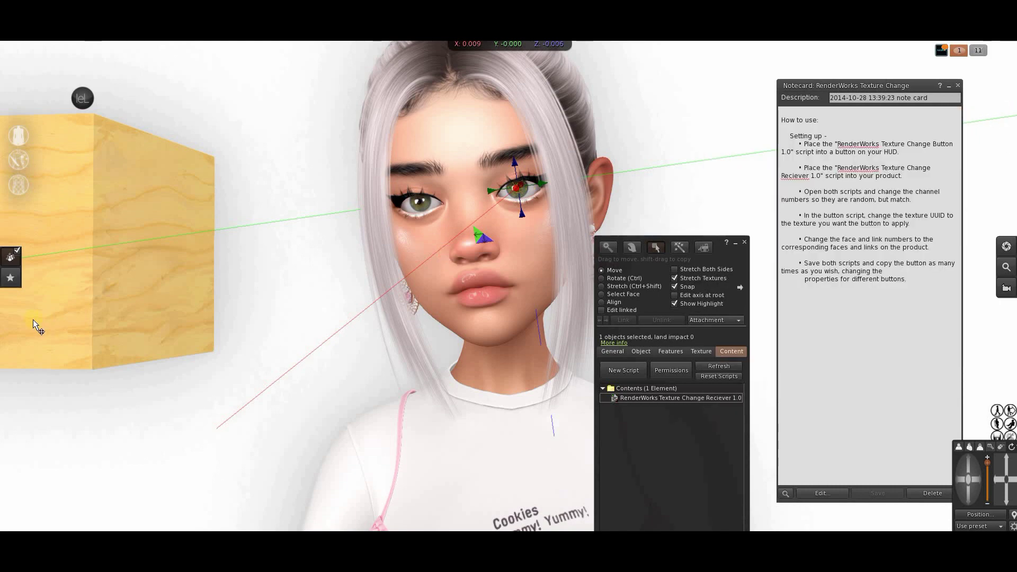
Set the wooden cube's Button 1.0 script channel to -1000021 and save it
click(131, 280)
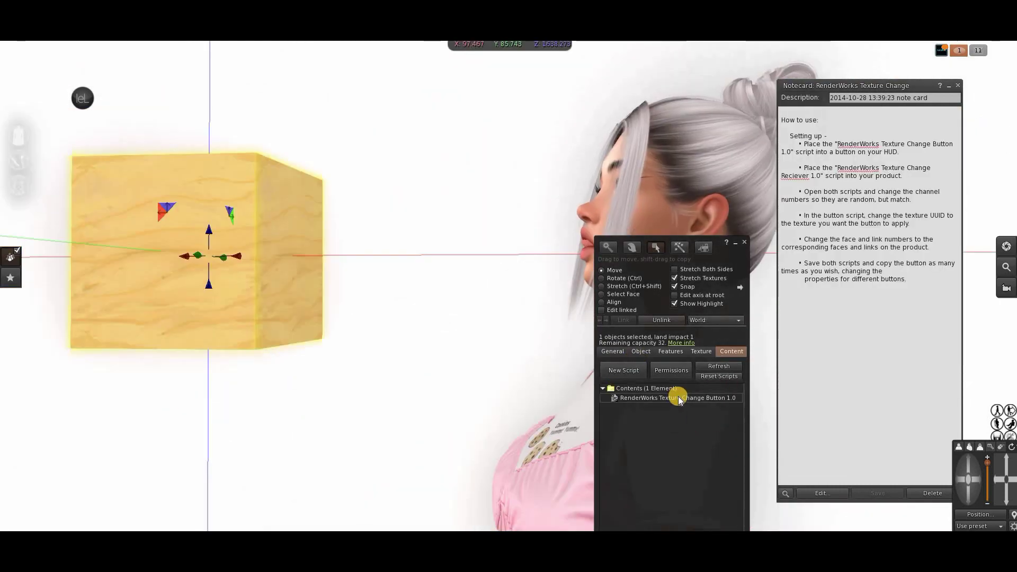
double_click(680, 398)
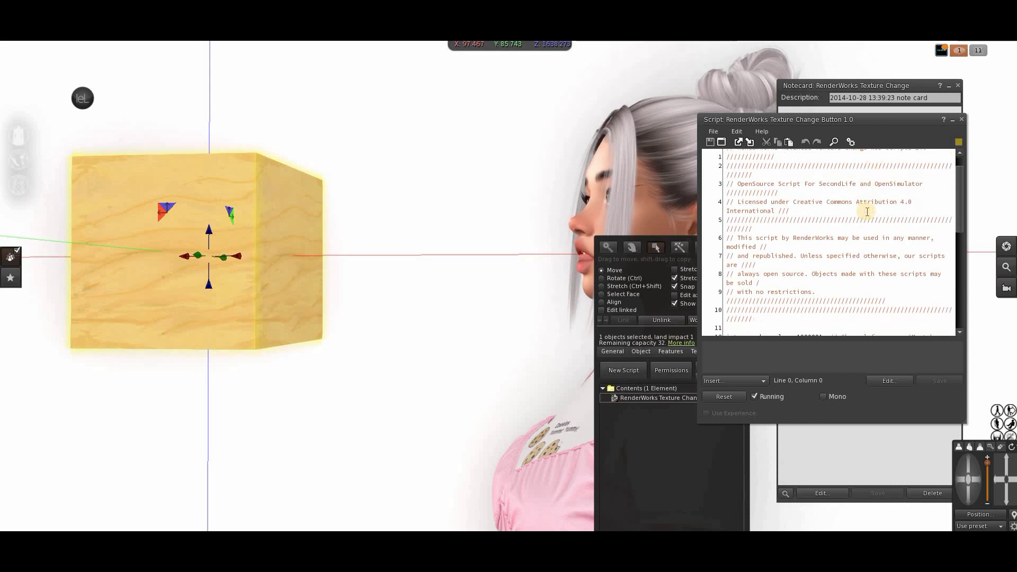
scroll(866, 212, down, 2)
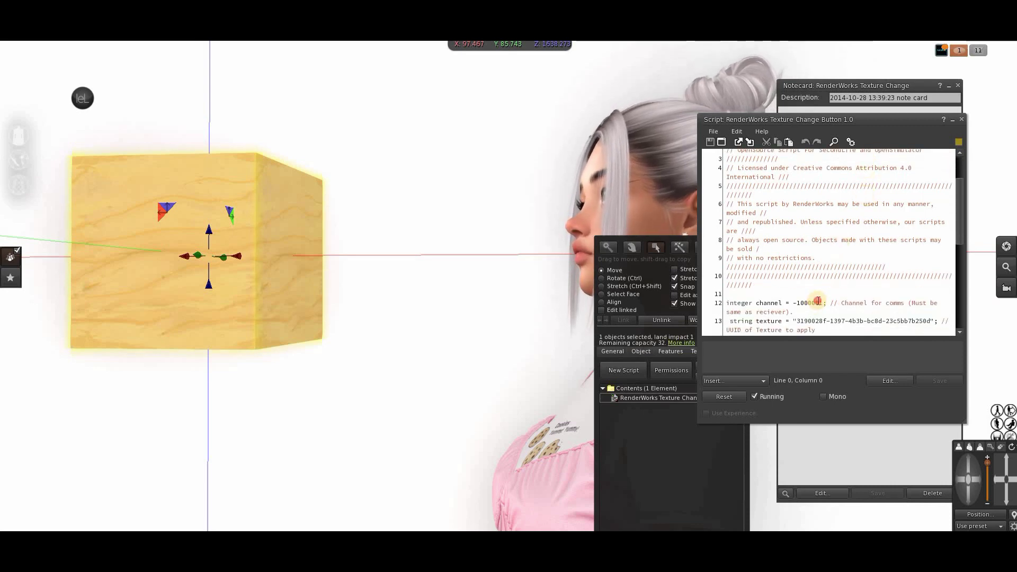
click(815, 303)
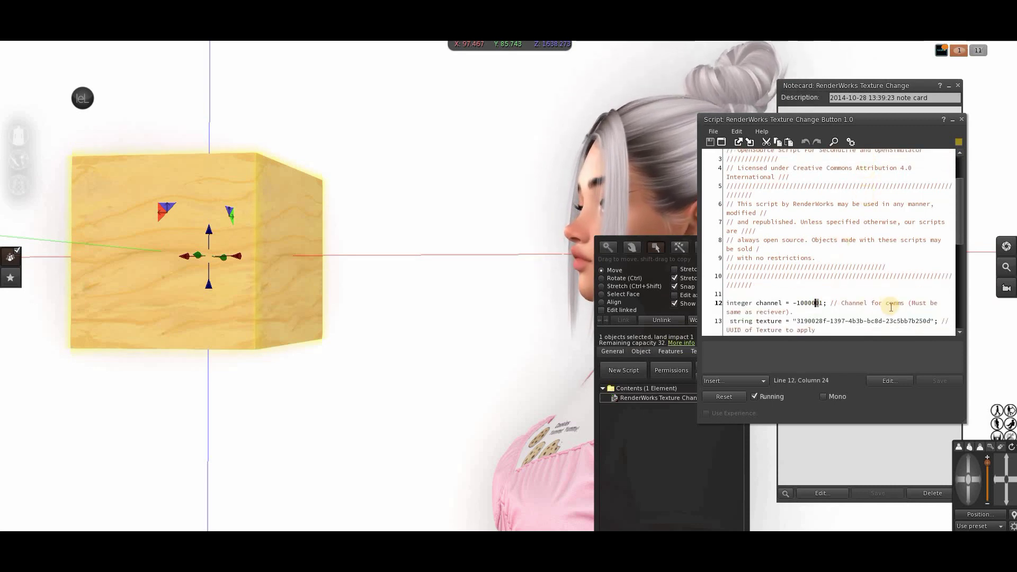
text(2)
click(922, 391)
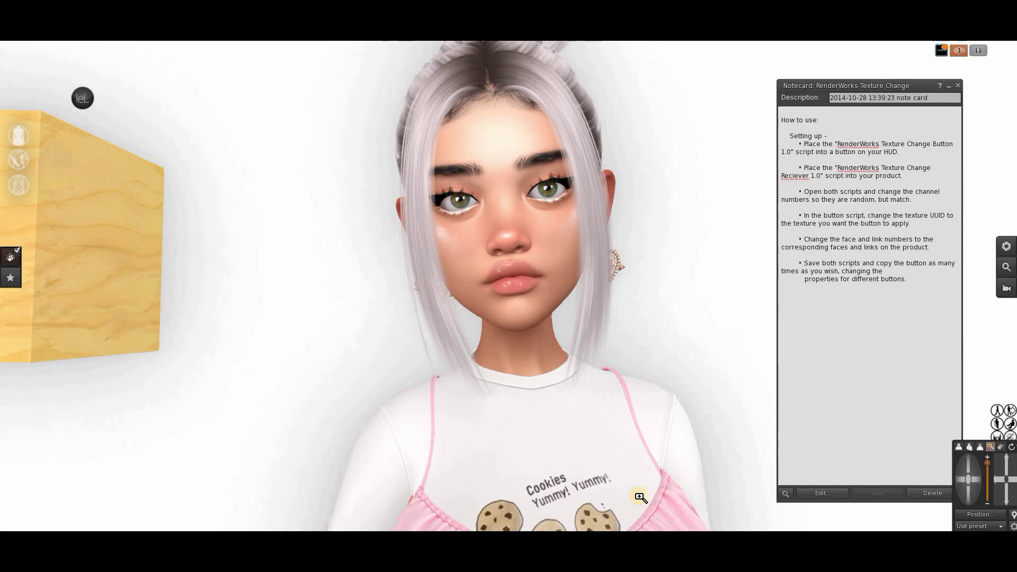
Expand the ITEMS mesh eyes folder and preview several eye textures, including Eye Textures 3 and 4
key(ctrl+i)
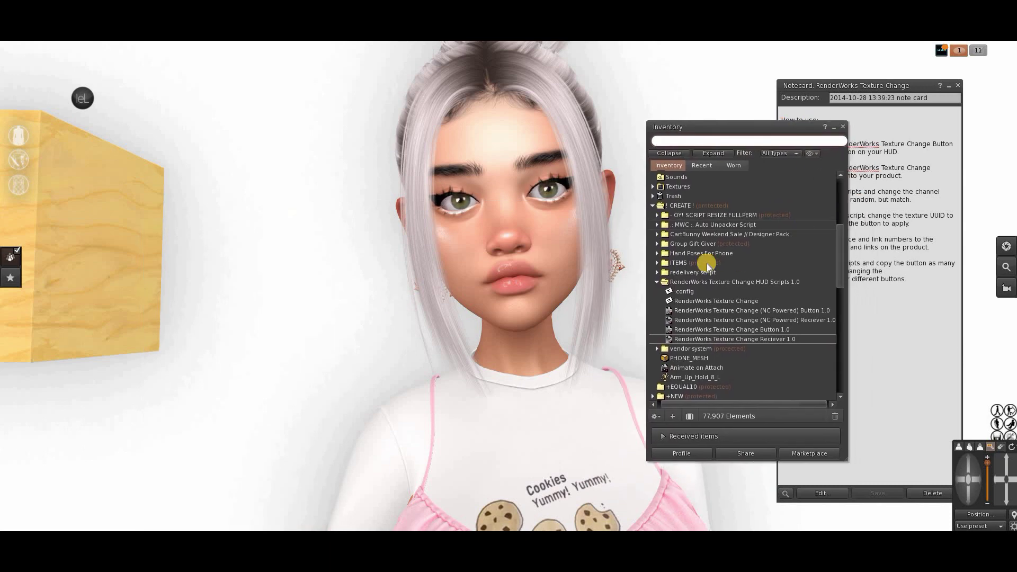
click(656, 281)
click(657, 265)
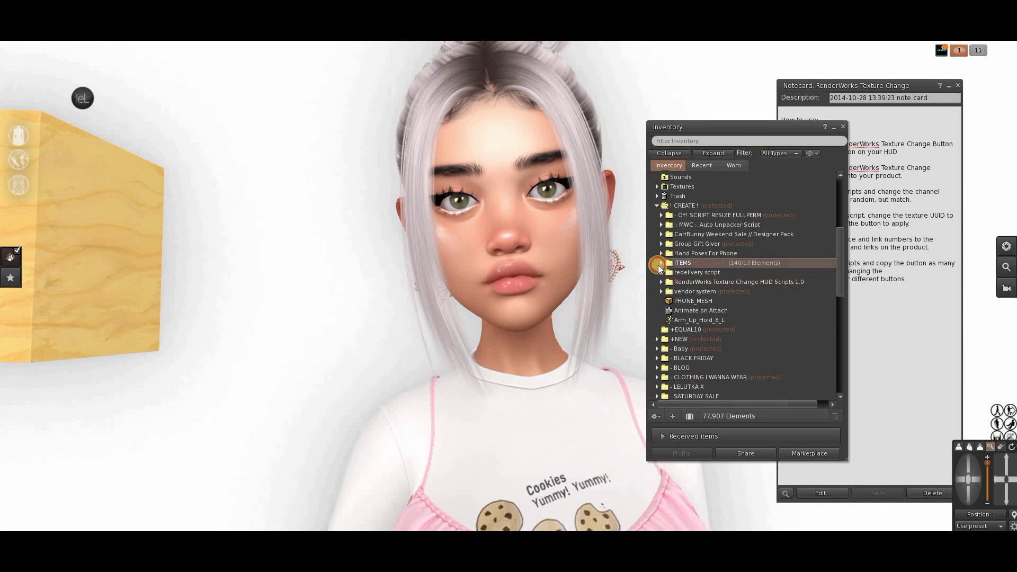
click(659, 264)
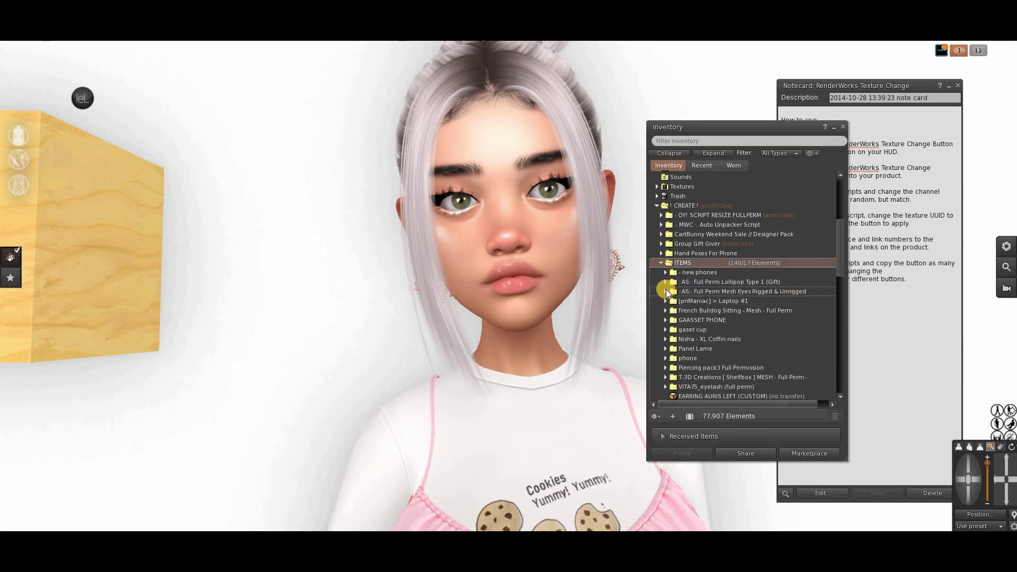
click(665, 289)
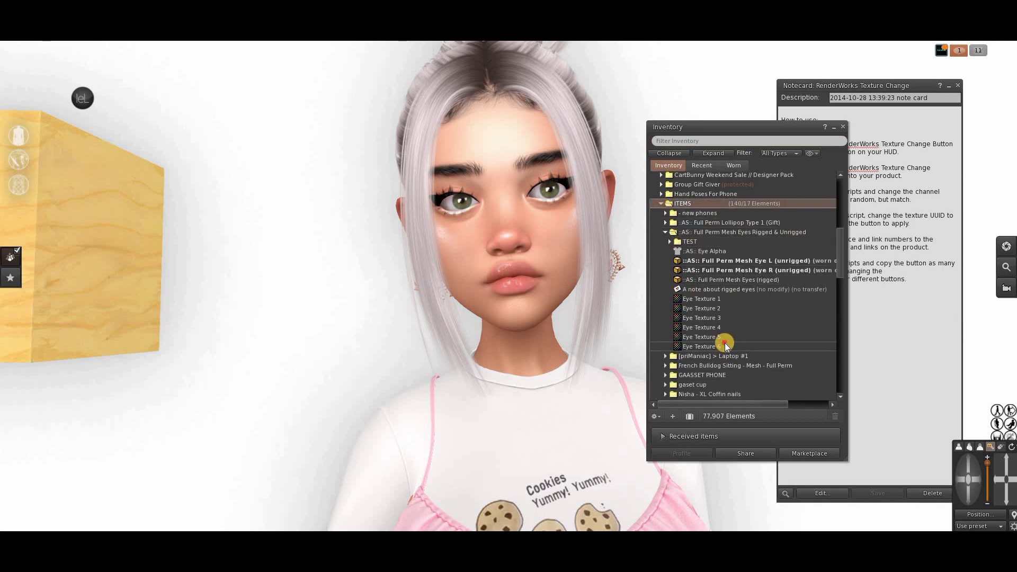
double_click(724, 339)
double_click(724, 328)
double_click(724, 327)
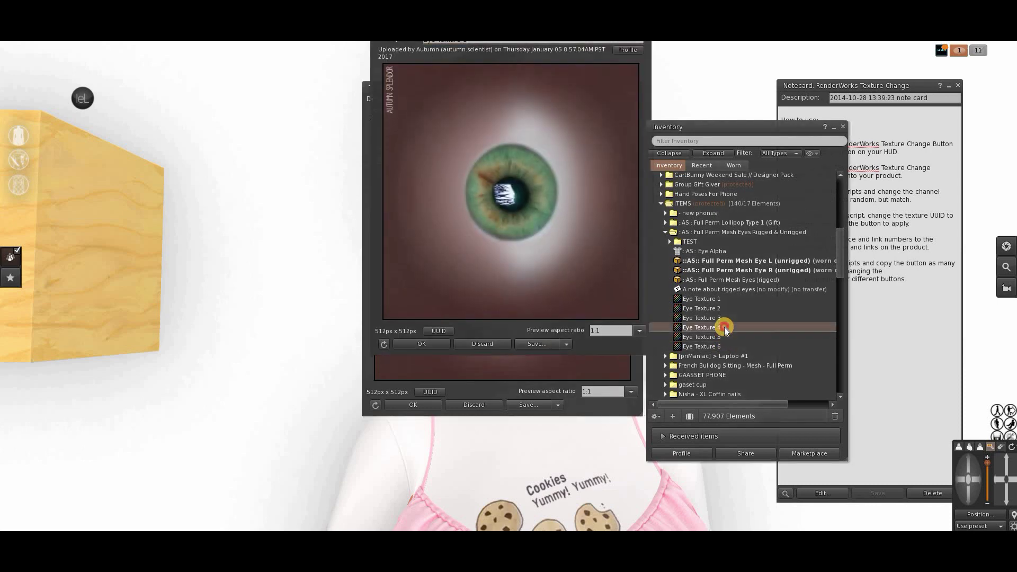
double_click(720, 318)
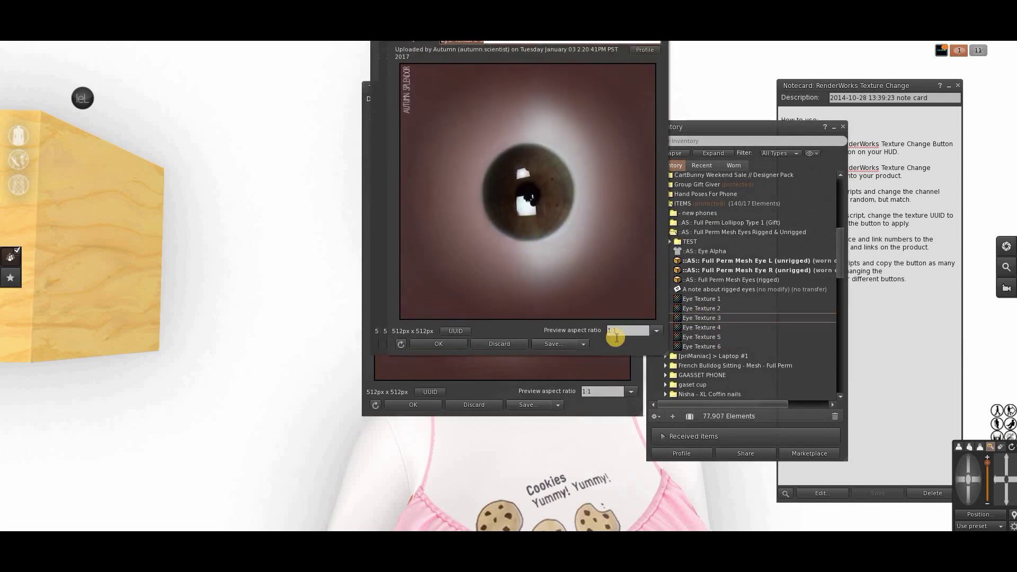
Copy the eye texture's UUID, close all texture previews, and zoom onto the wooden cube
click(456, 332)
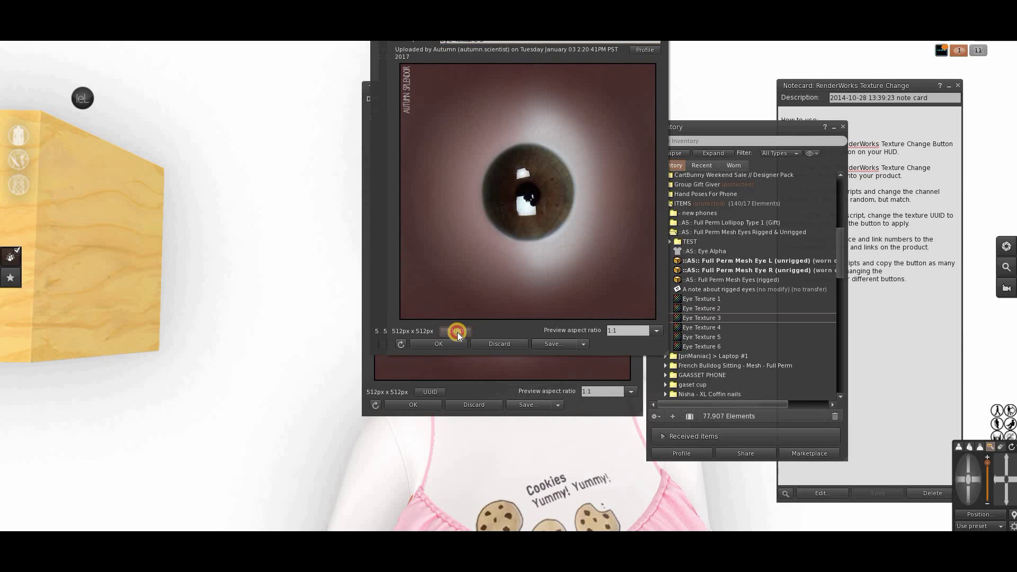
click(651, 52)
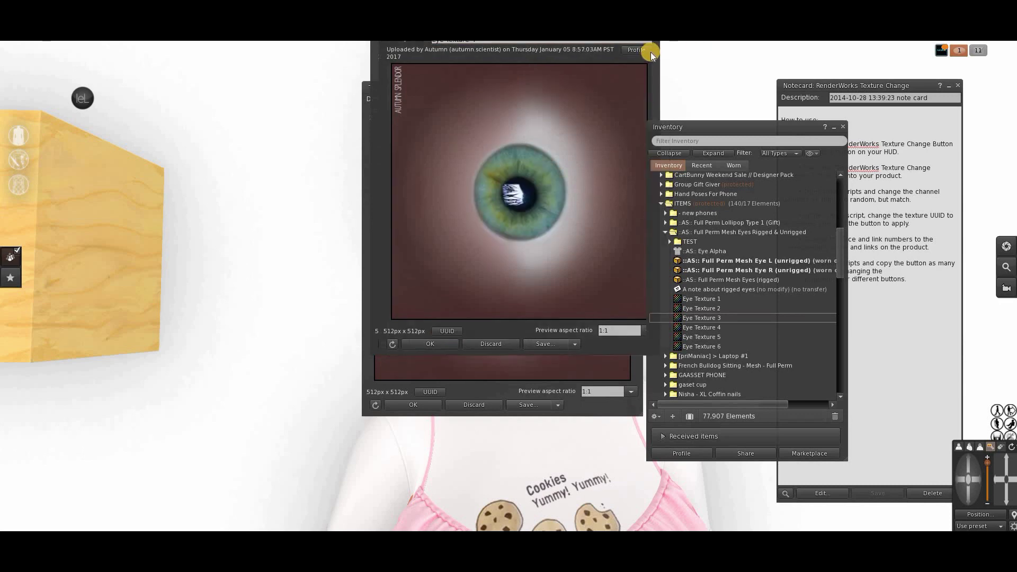
click(642, 59)
click(636, 78)
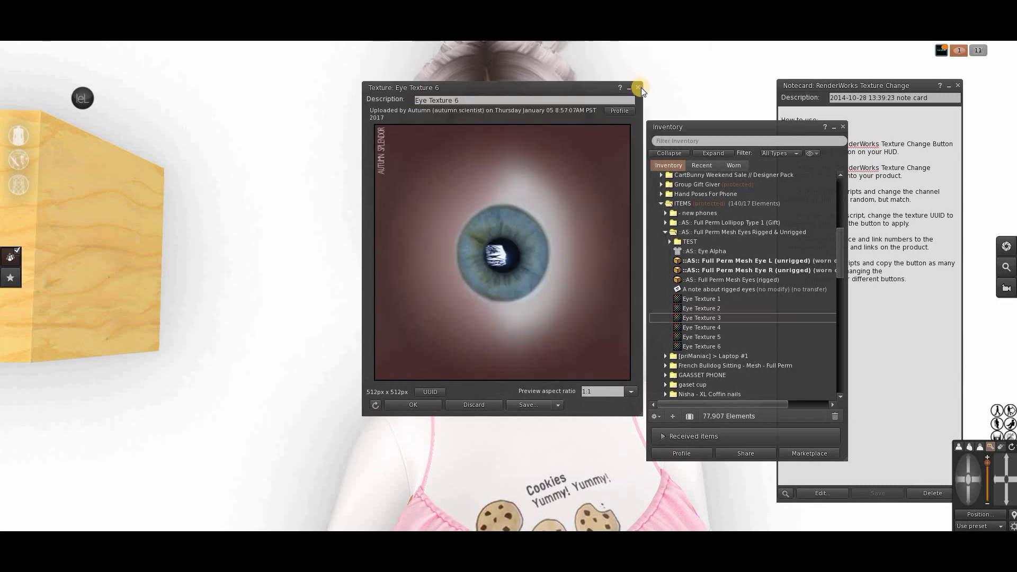
click(638, 88)
alt+drag(325, 284, 184, 261)
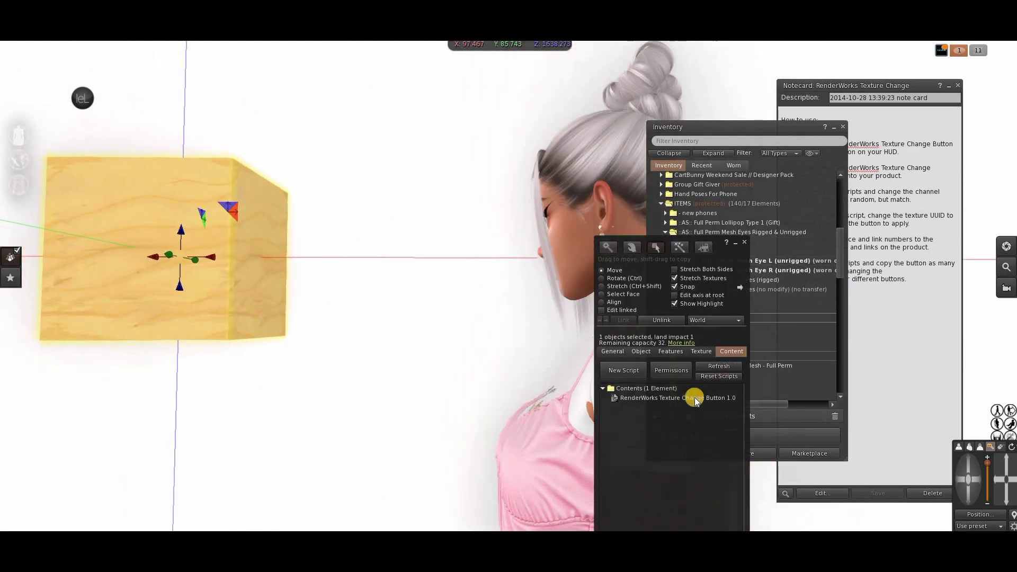
Paste the copied UUID over line 13 of the cube's button script, save, and copy the Reciever script
double_click(695, 402)
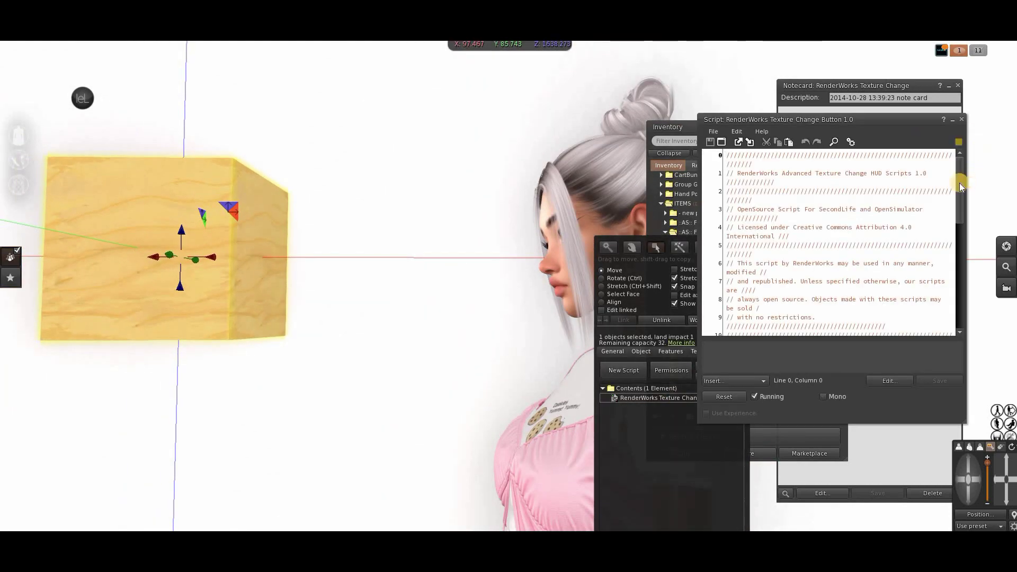
drag(959, 186, 937, 300)
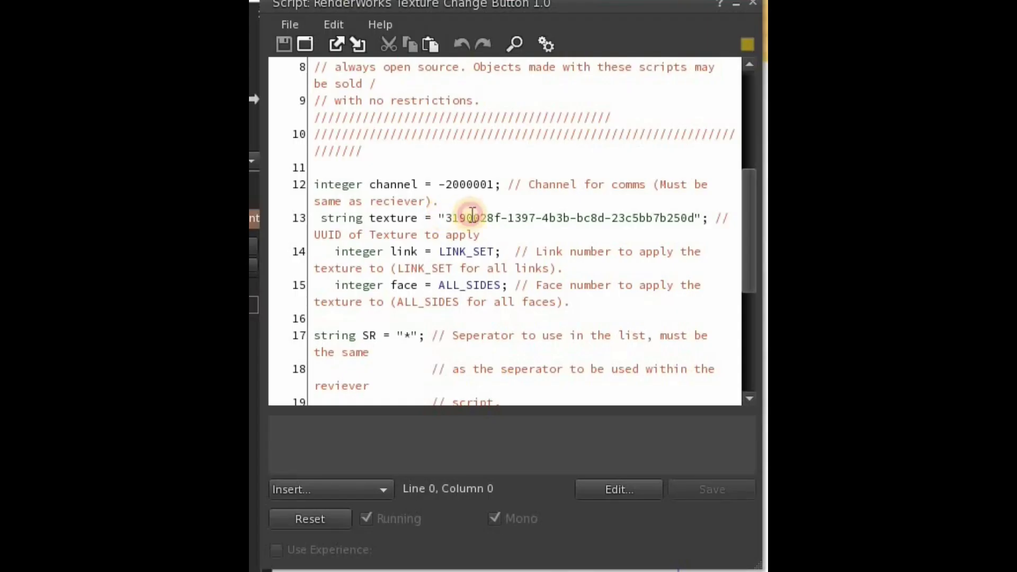
drag(471, 215, 694, 215)
right_click(675, 216)
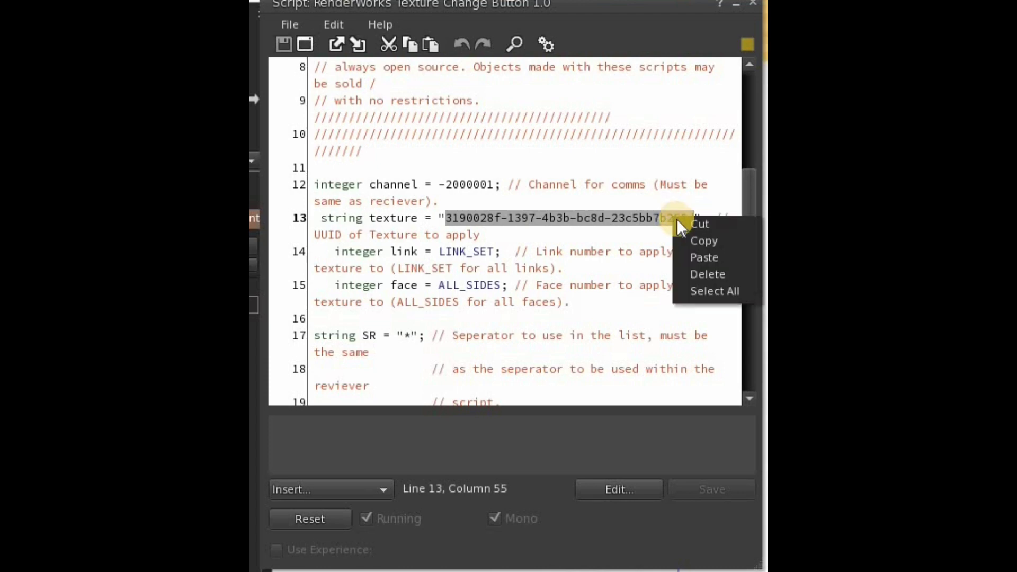
click(704, 257)
click(704, 495)
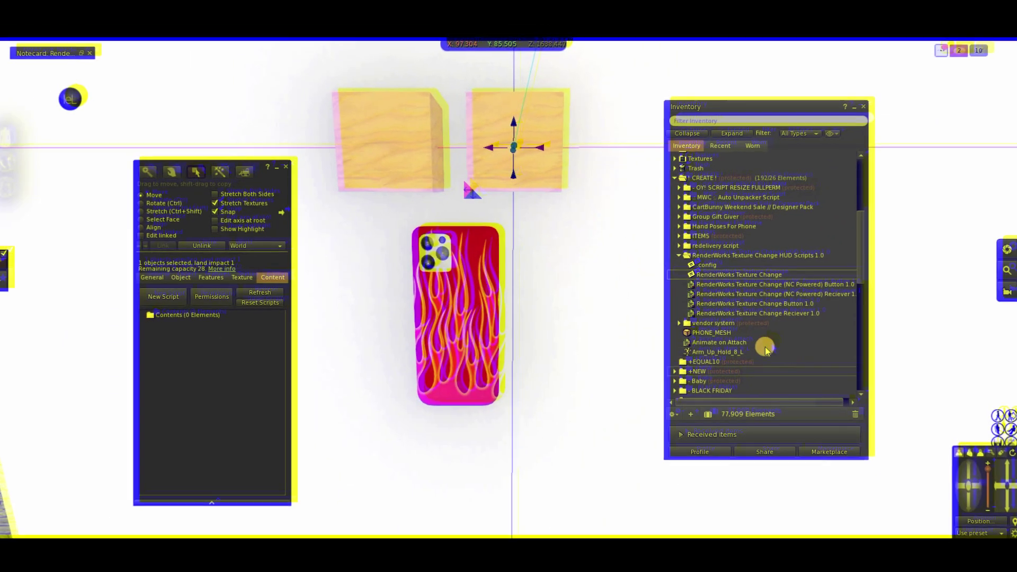
right_click(769, 310)
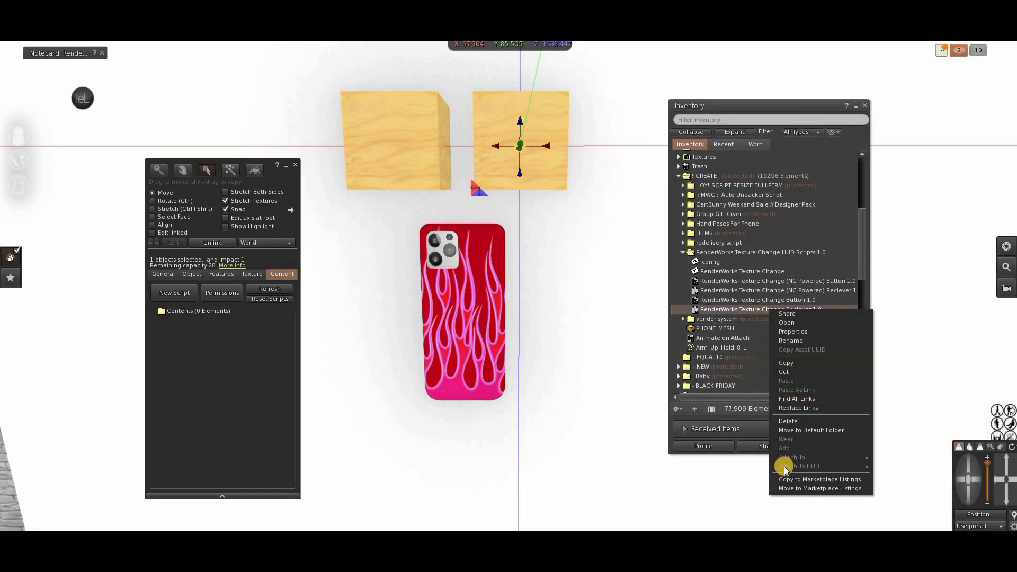
click(782, 364)
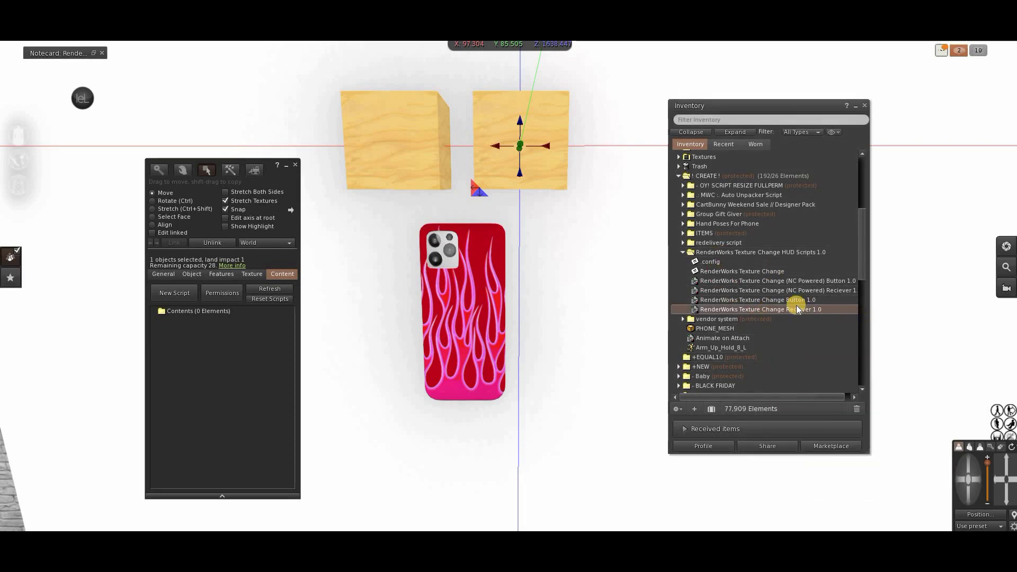
Drop the Reciever 1.0 script into the phone case's contents and open it
drag(792, 301, 246, 384)
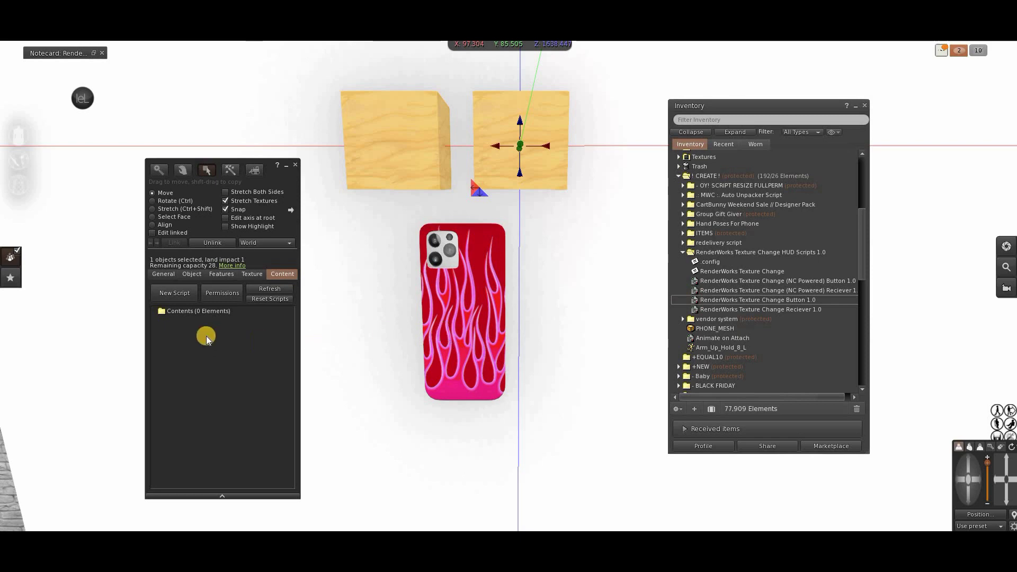
click(432, 347)
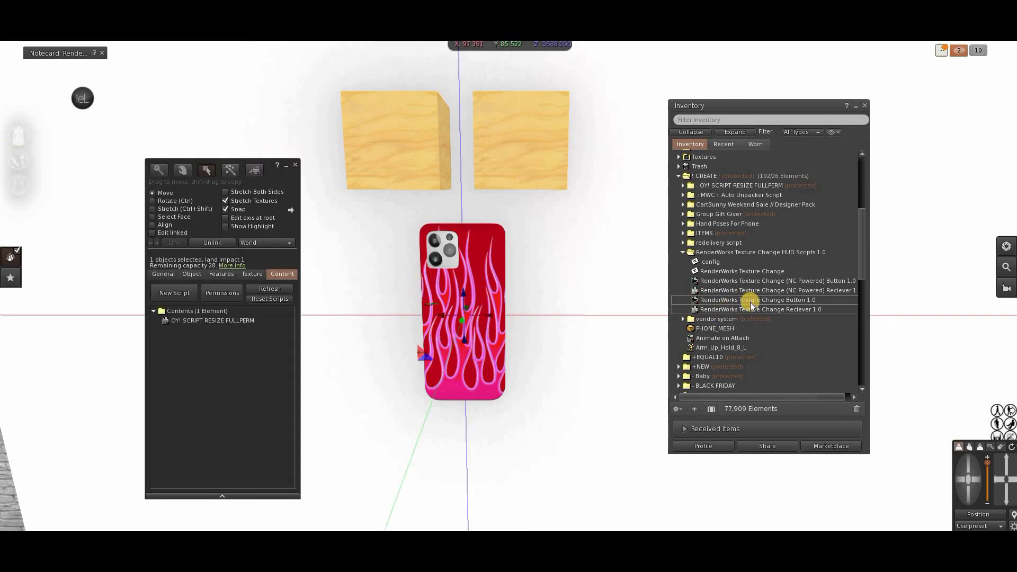
drag(815, 309, 231, 404)
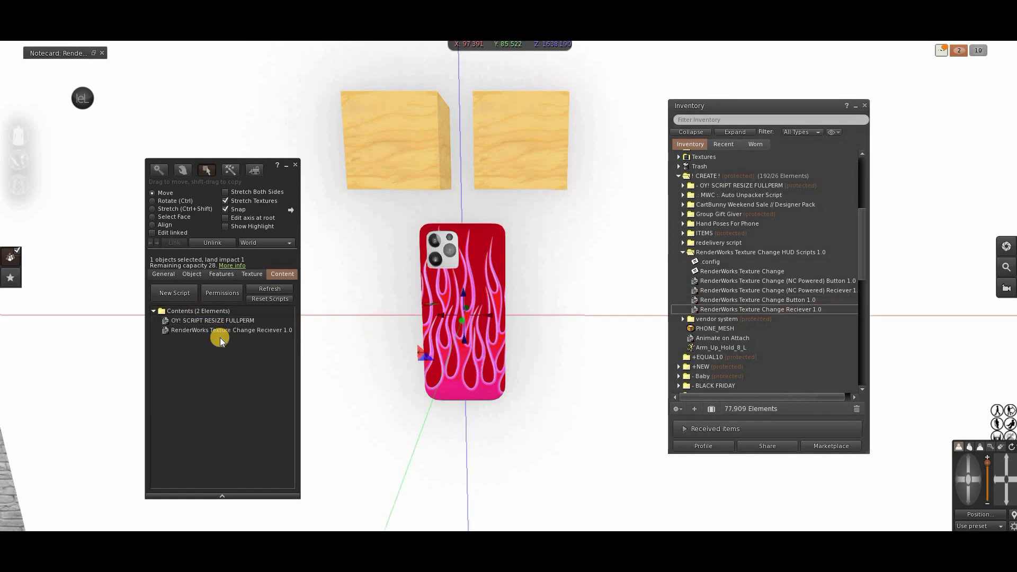
click(235, 331)
double_click(235, 331)
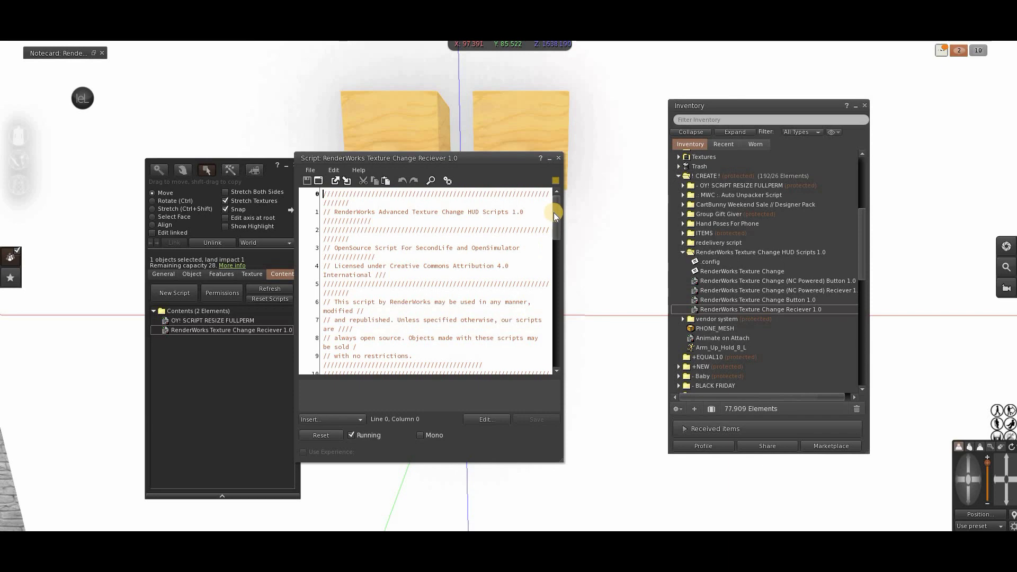
Change the phone's receiver channel to -2000001, save the compiled script, and close the editor
drag(554, 217, 538, 352)
scroll(371, 301, up, 12)
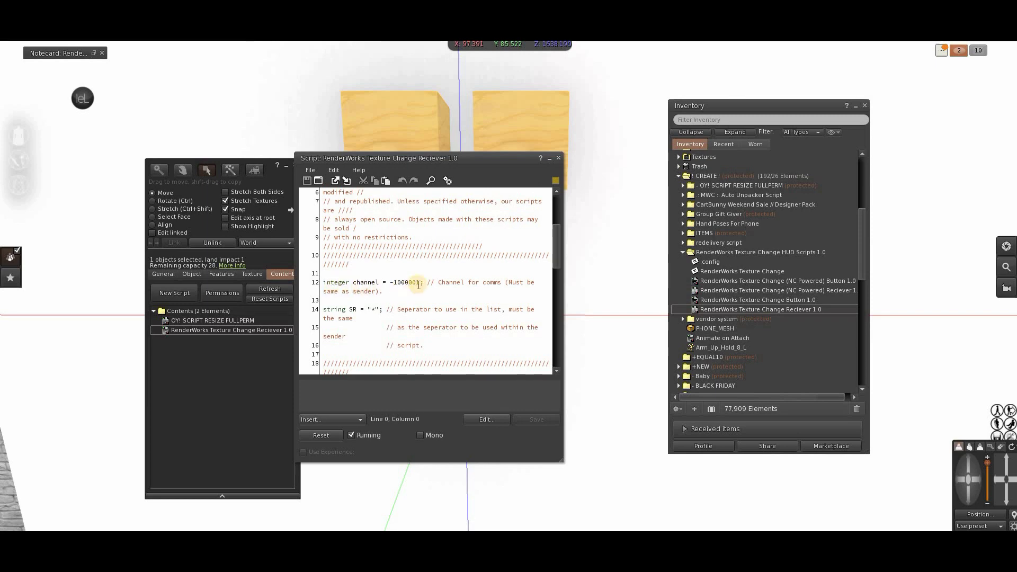
click(394, 282)
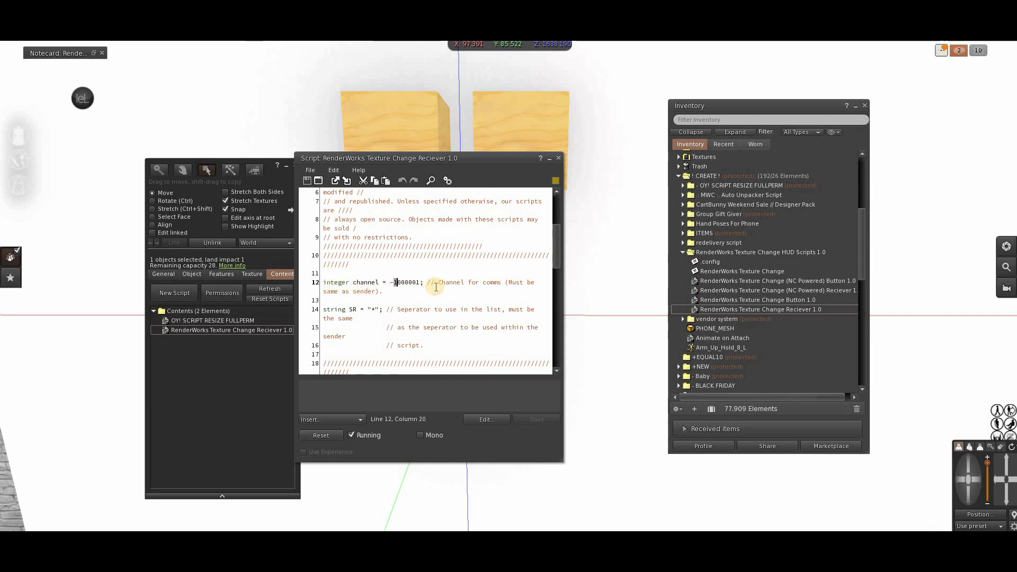
key(Delete)
text(2)
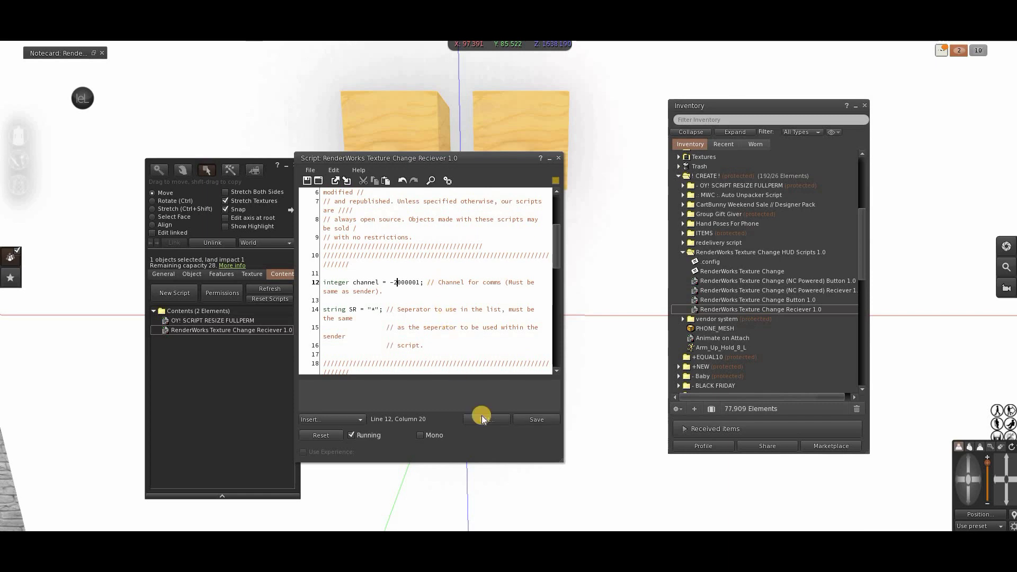
click(553, 419)
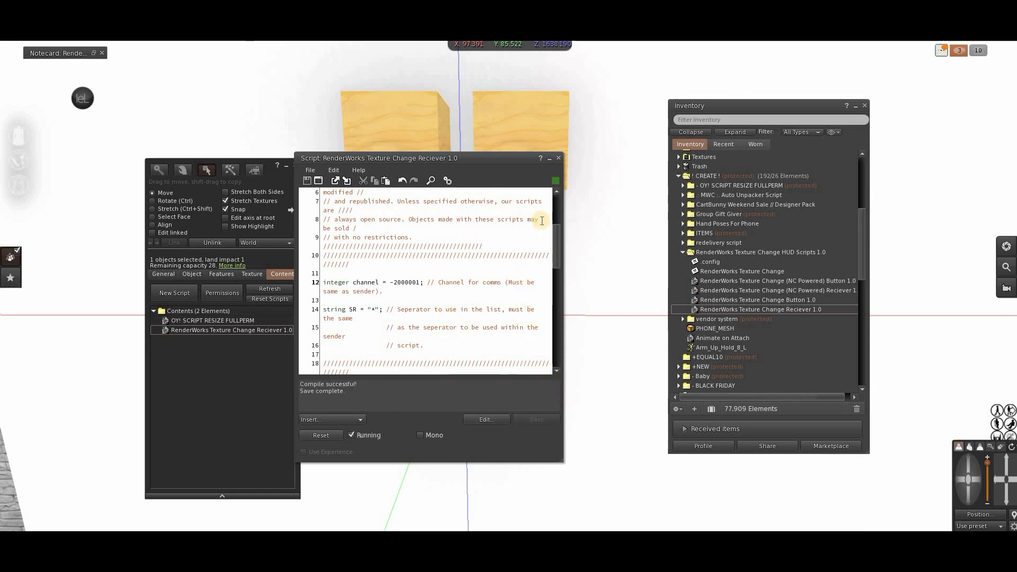
click(557, 159)
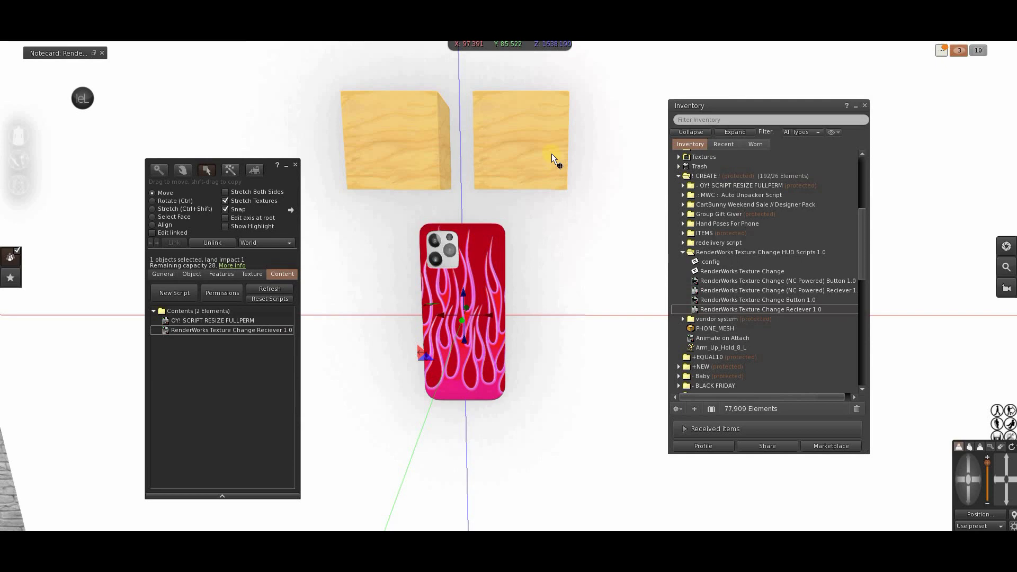
Change the right cube's Button 1.0 script channel to -2000001, save it, and close the editor
click(545, 158)
double_click(226, 320)
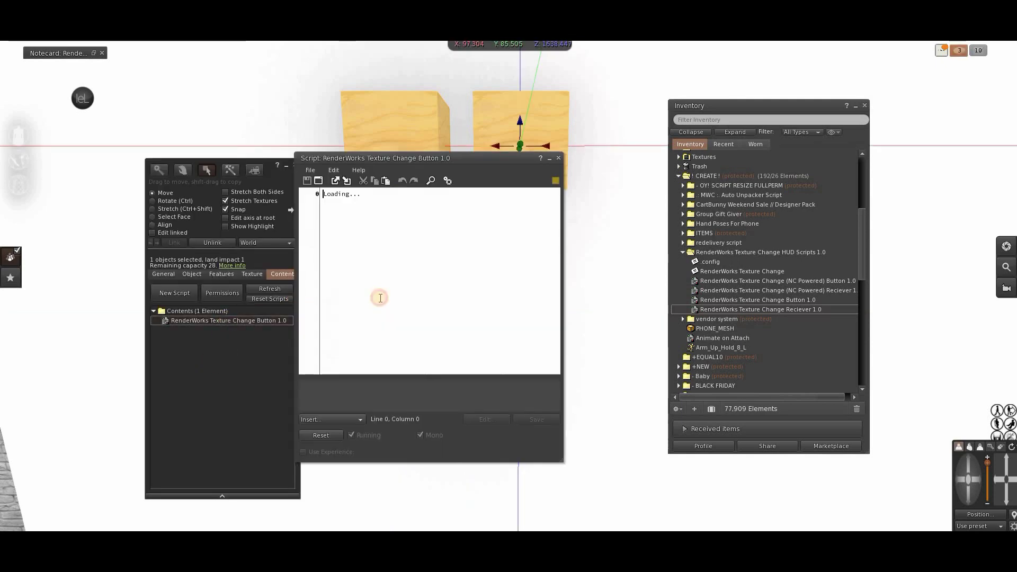
drag(554, 224, 558, 270)
click(398, 275)
key(BackSpace)
text(2)
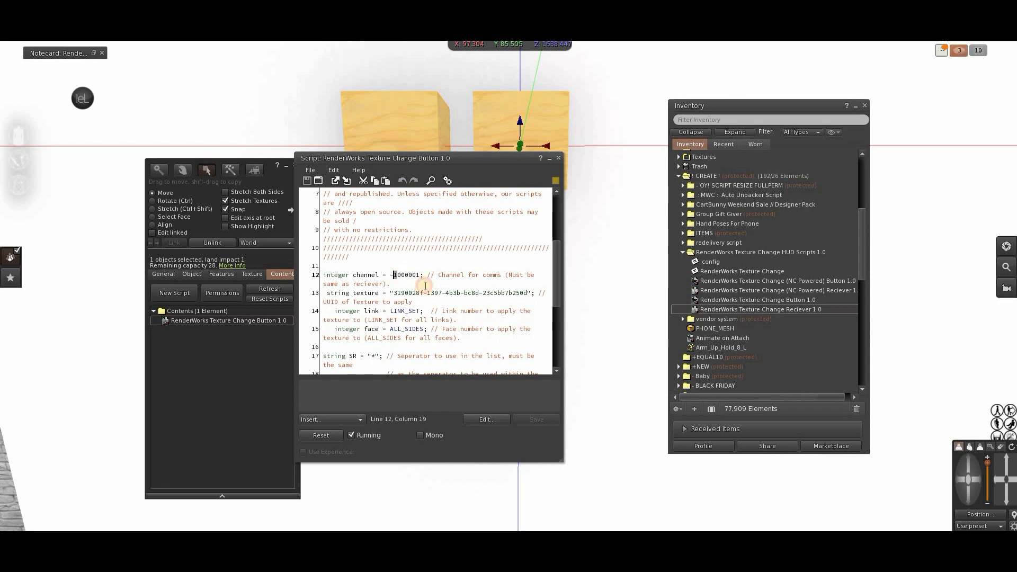
click(533, 422)
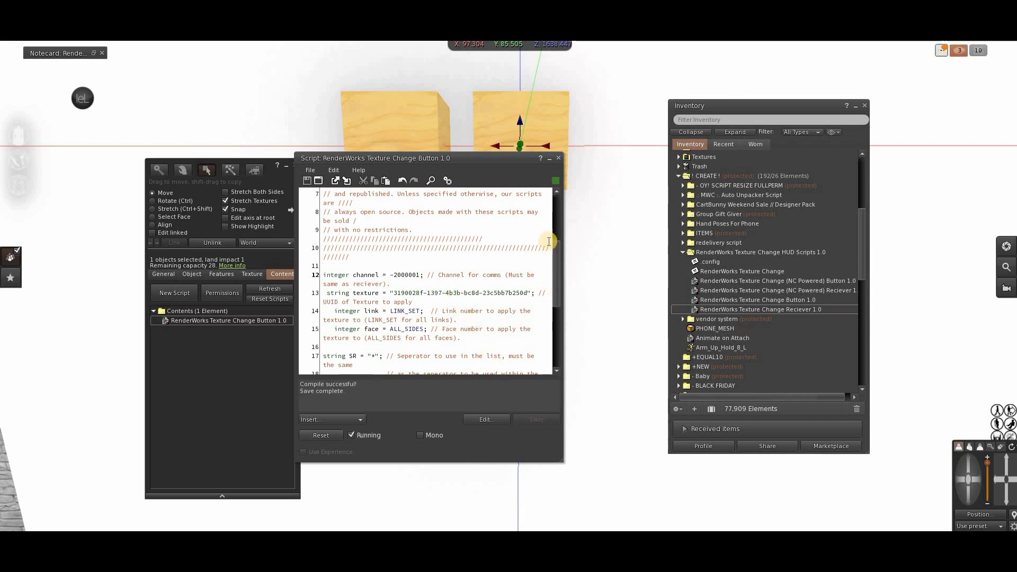
click(560, 158)
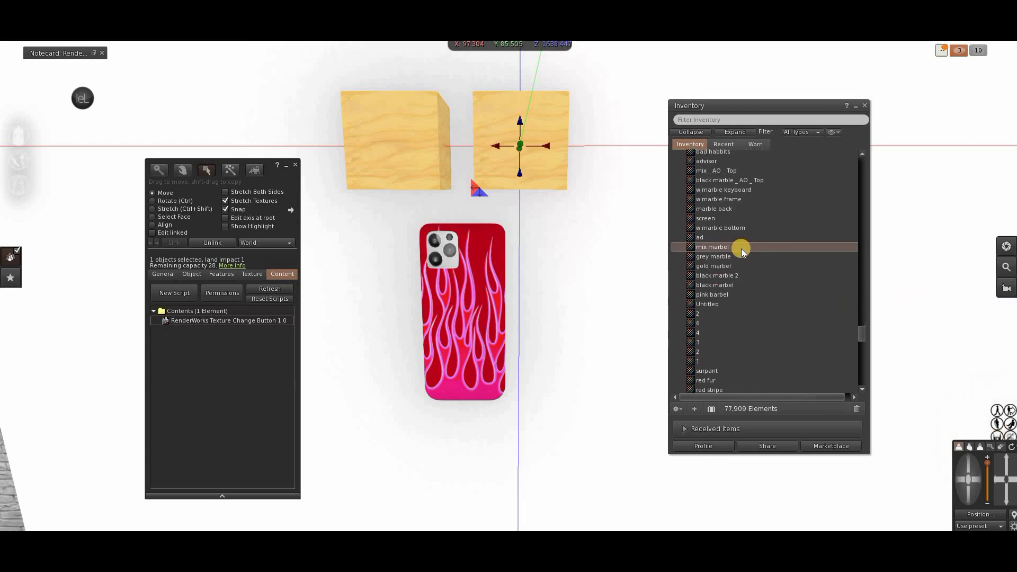
Replace line 13's UUID in the right cube's button script with the mix marbel texture's and save
double_click(733, 246)
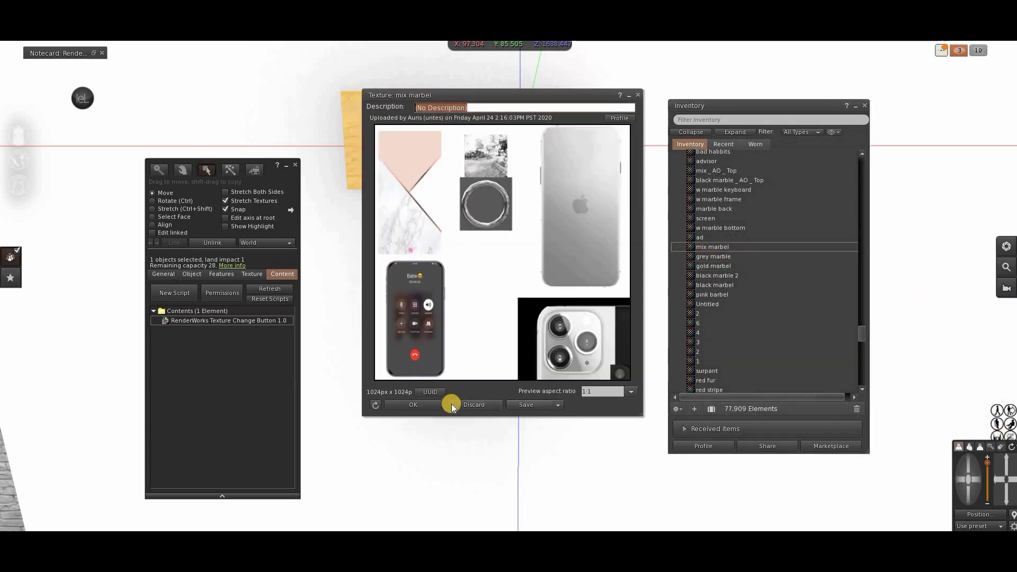
click(638, 95)
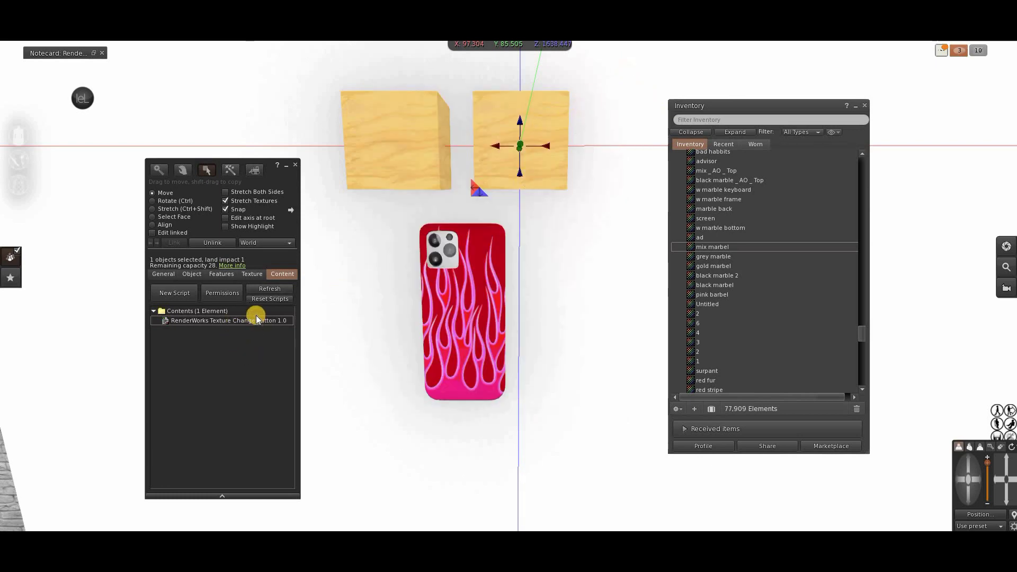
double_click(252, 321)
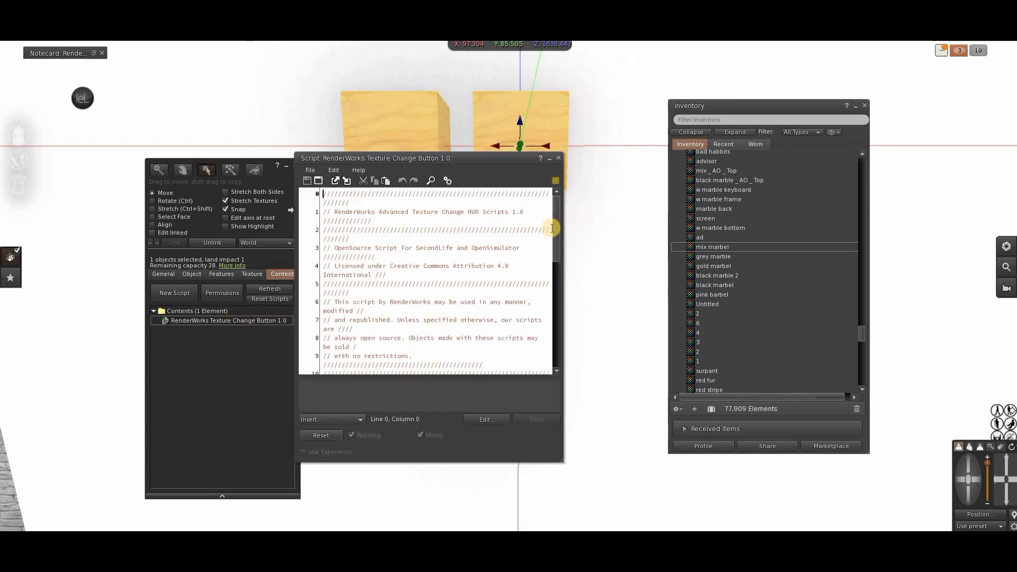
drag(560, 227, 557, 280)
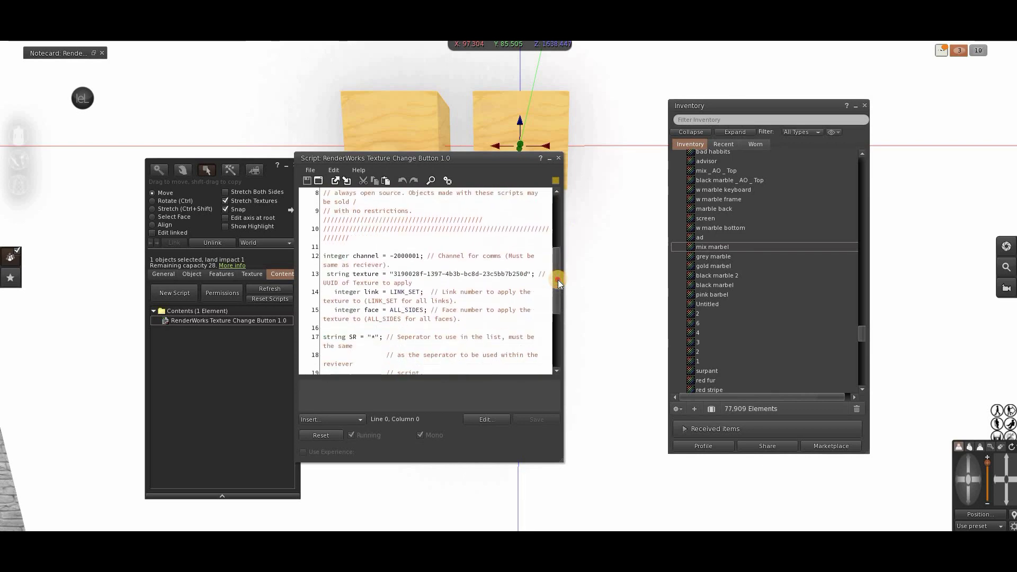
drag(392, 274, 524, 272)
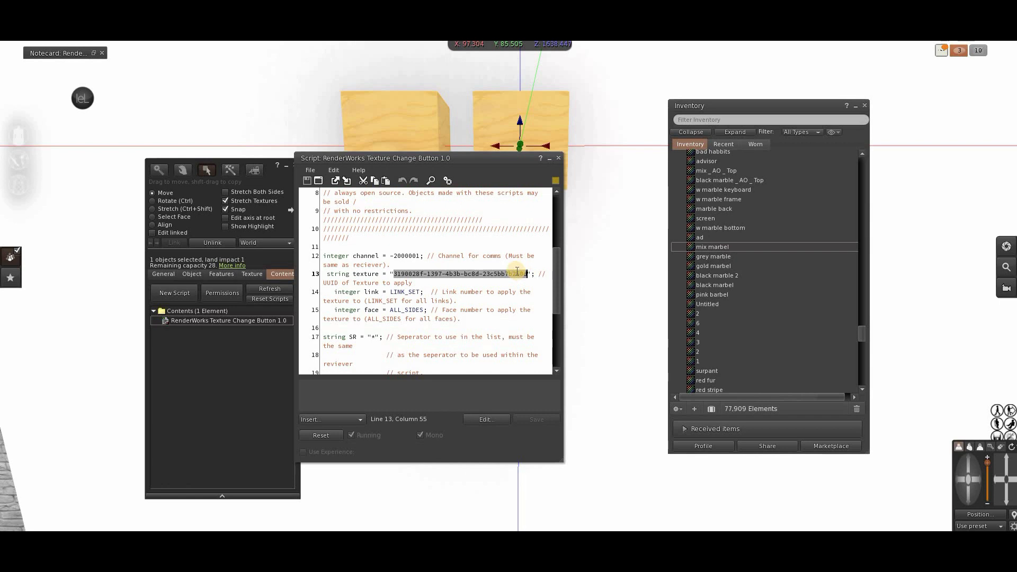
right_click(516, 273)
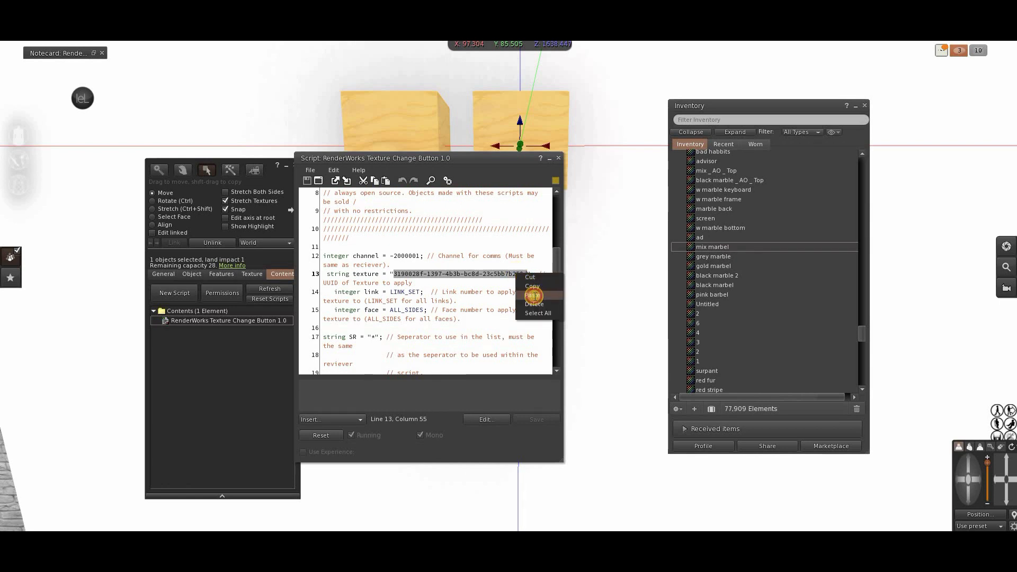
click(529, 300)
click(529, 419)
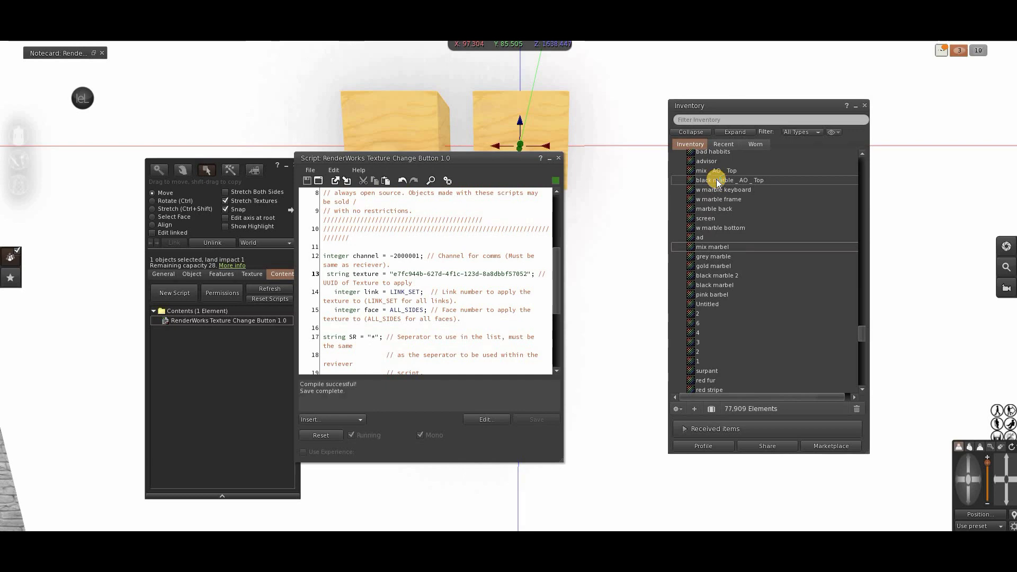
click(558, 158)
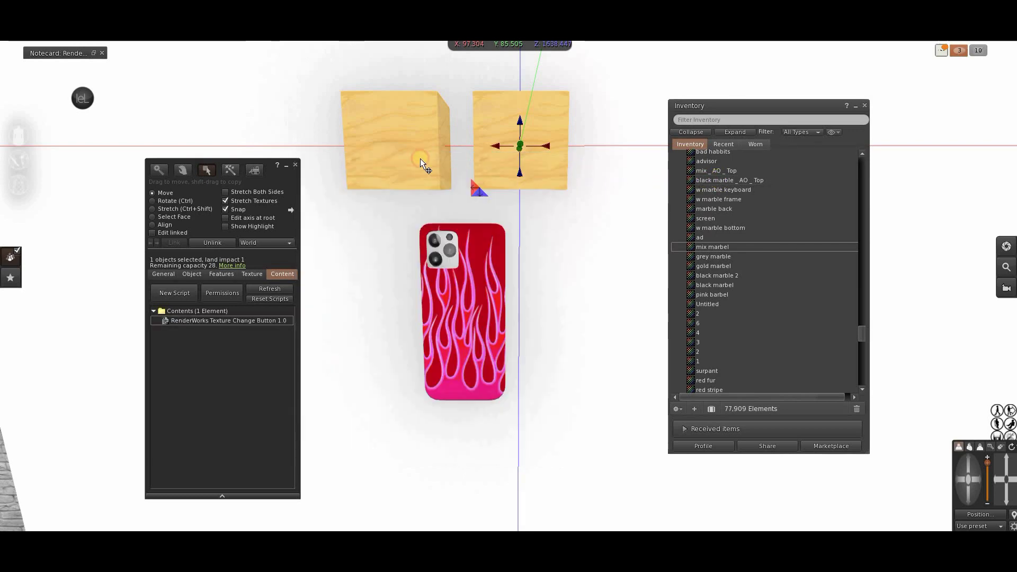
Touch the right cube to turn the phone case pink-and-white marble, then edit the left cube
click(295, 165)
click(539, 157)
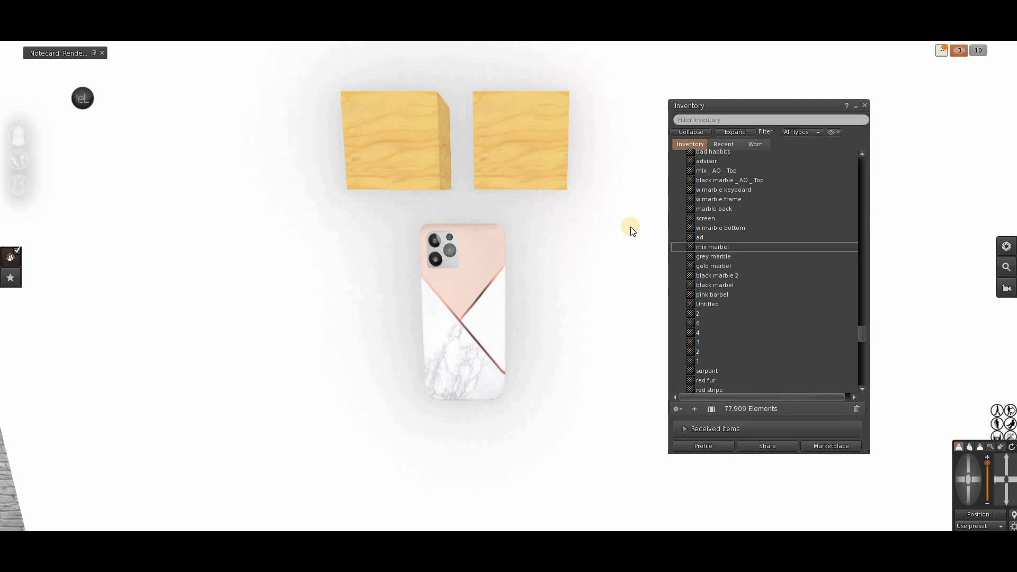
click(483, 170)
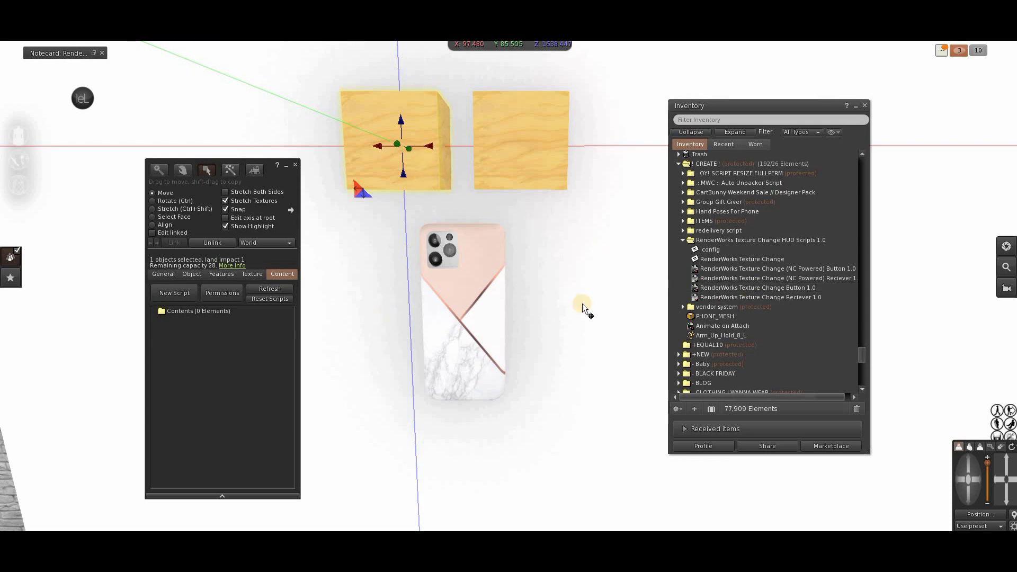
Drop the RenderWorks Texture Change Button 1.0 script into the left cube's Contents and save it
drag(810, 288, 240, 371)
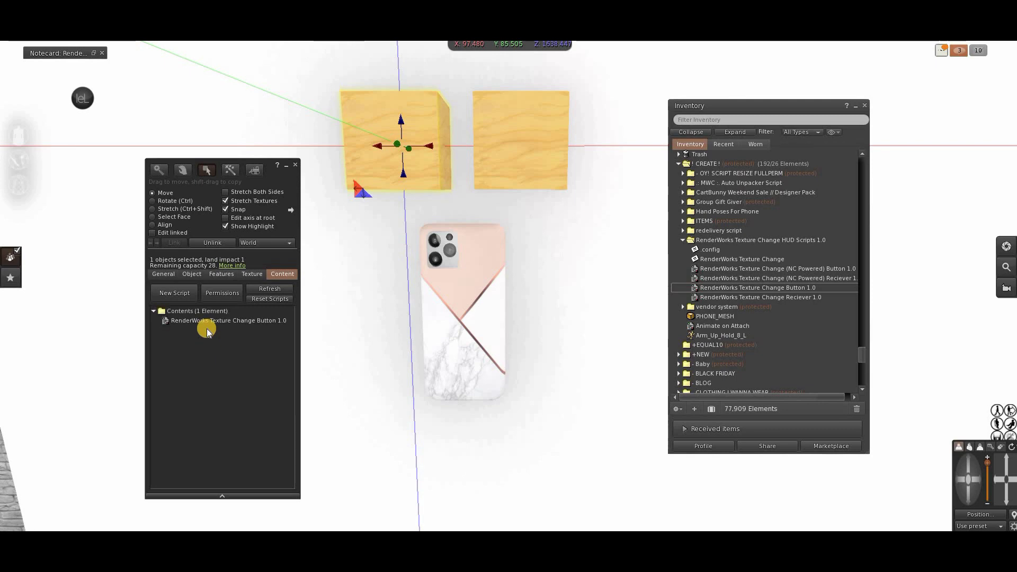
double_click(207, 331)
scroll(434, 287, down, 1)
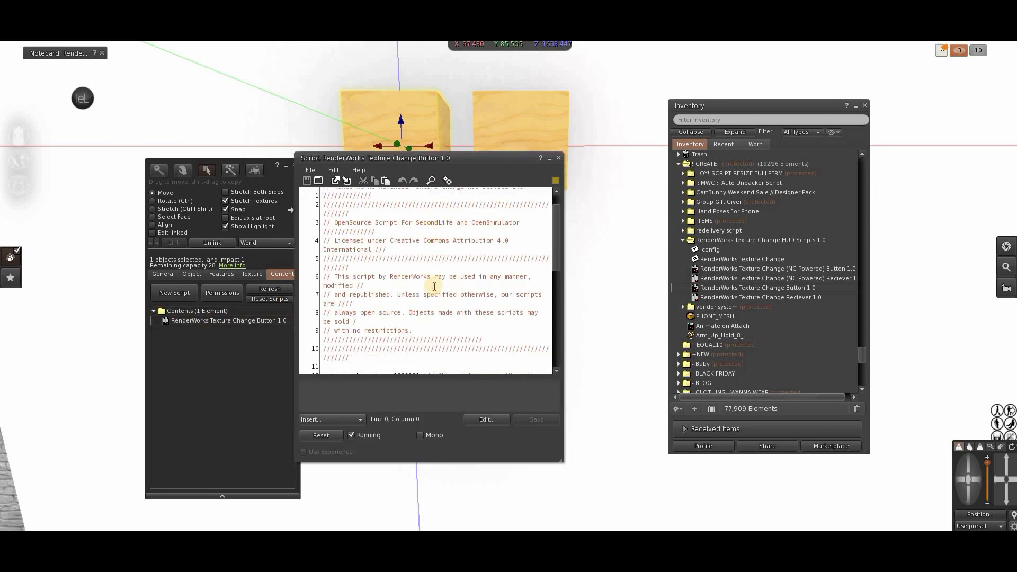
scroll(433, 287, down, 3)
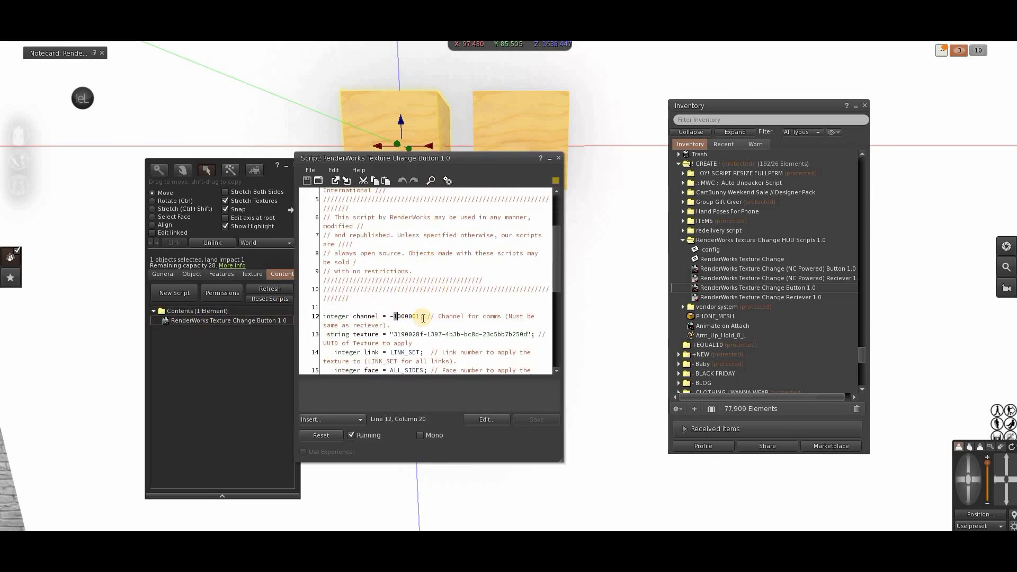
click(517, 419)
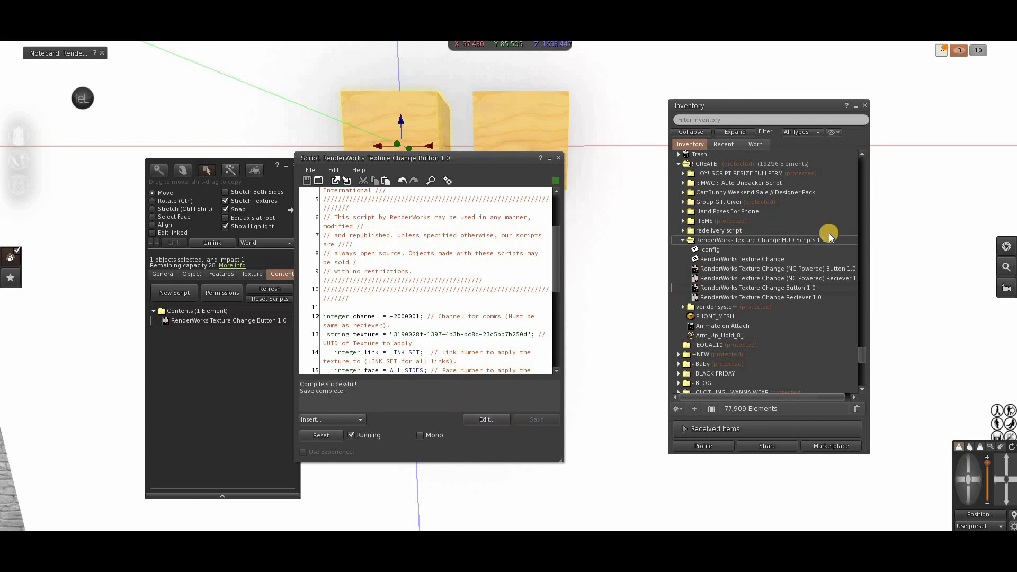
scroll(862, 354, up, 1)
scroll(863, 338, up, 7)
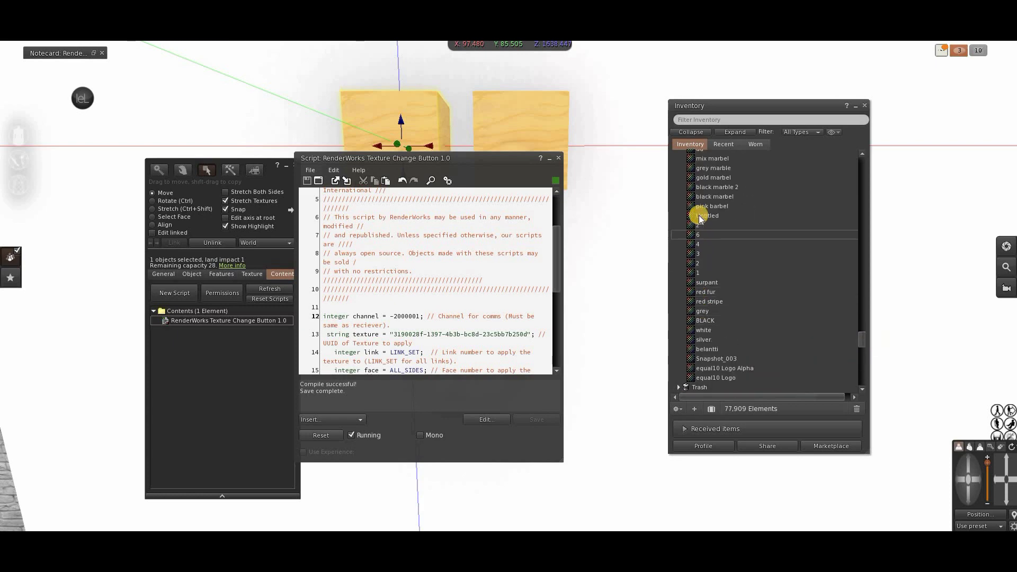
Replace the texture UUID on line 13 with black marble 2's UUID and save the script
click(712, 187)
double_click(712, 187)
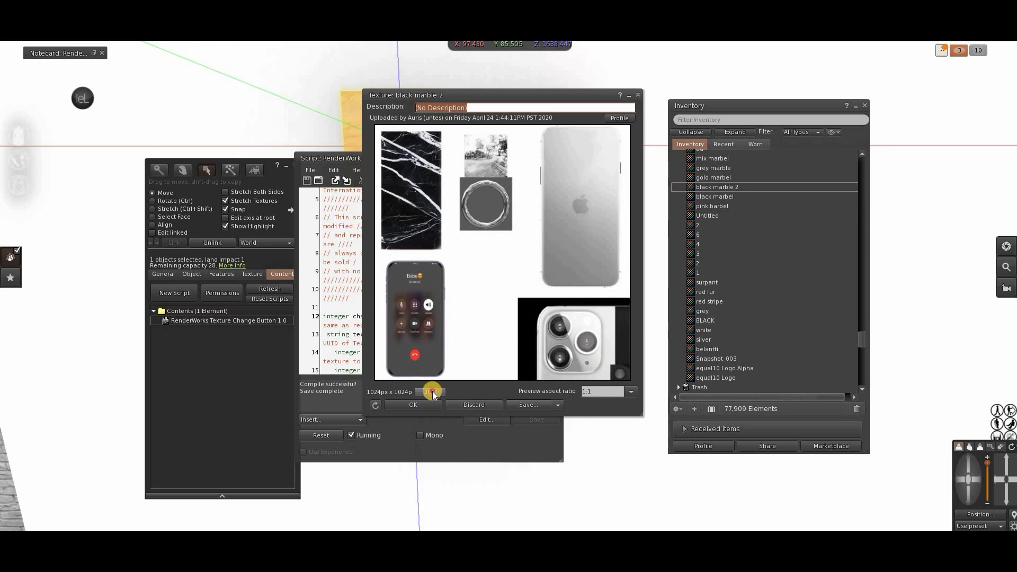
click(430, 392)
click(637, 95)
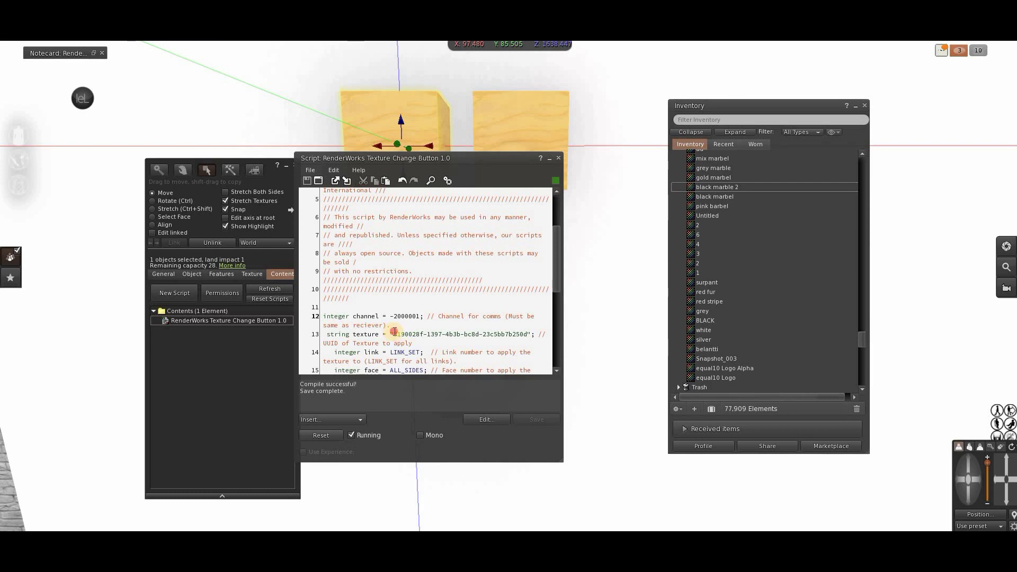
drag(393, 331, 527, 331)
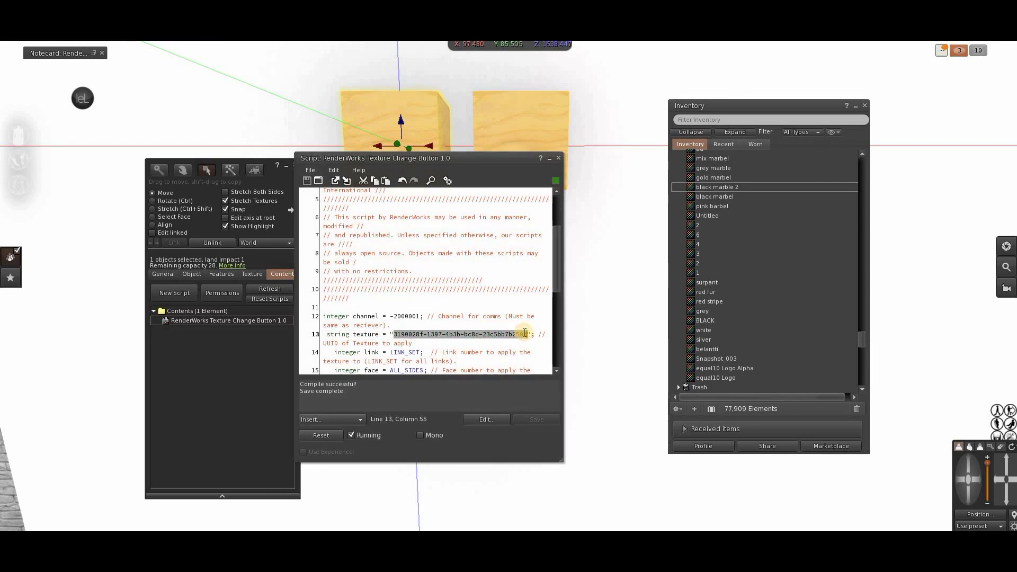
right_click(524, 332)
click(534, 354)
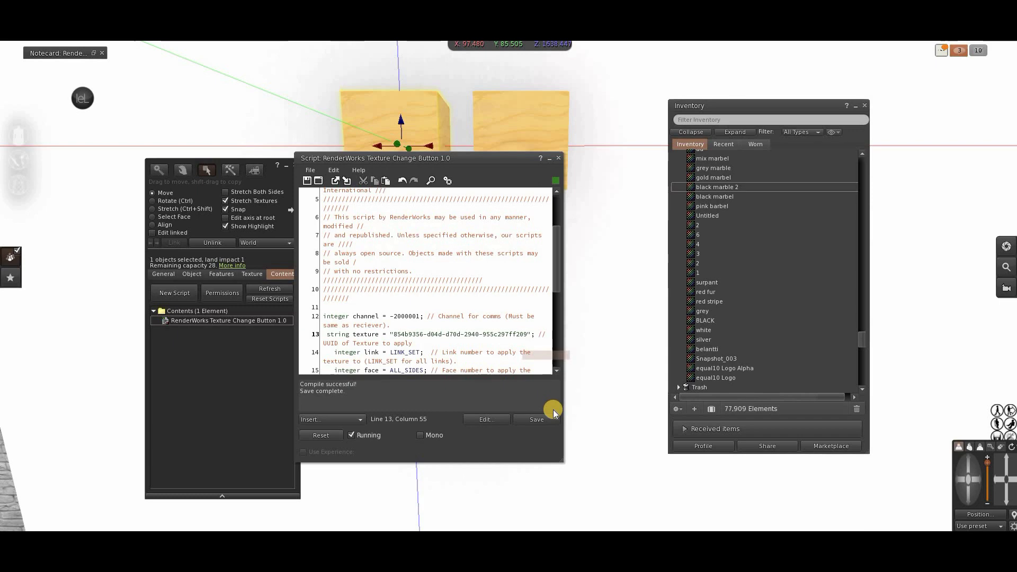
click(552, 417)
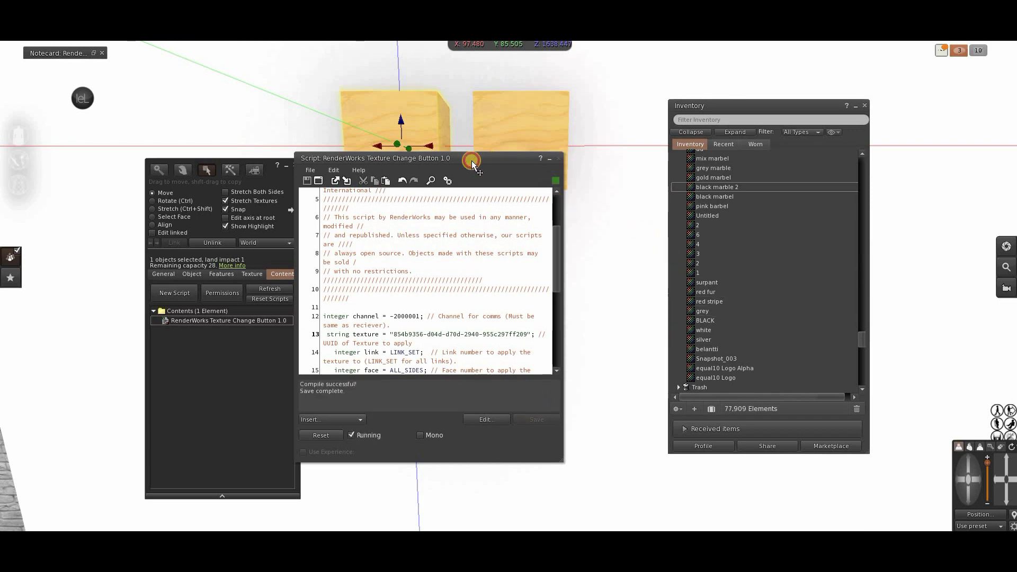
click(562, 157)
Switch the phone case to pink-and-white marble via the right cube and save a snapshot to disk
click(294, 164)
click(390, 159)
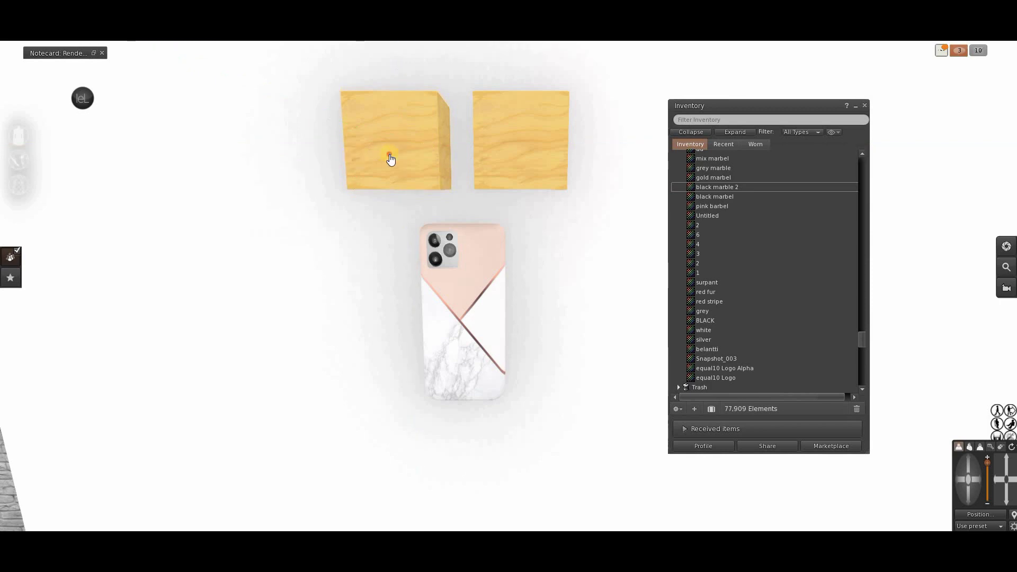
click(503, 156)
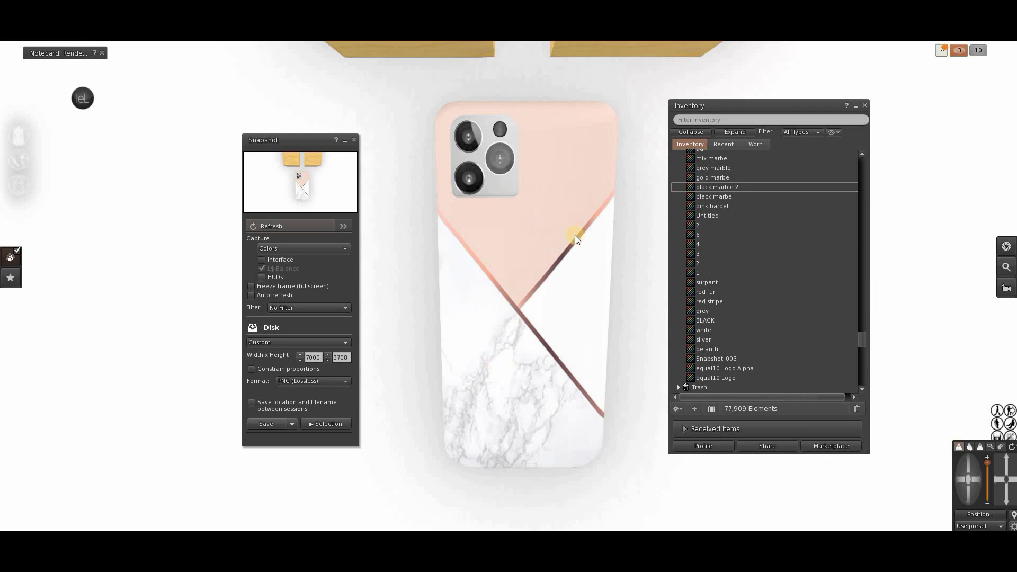
click(264, 425)
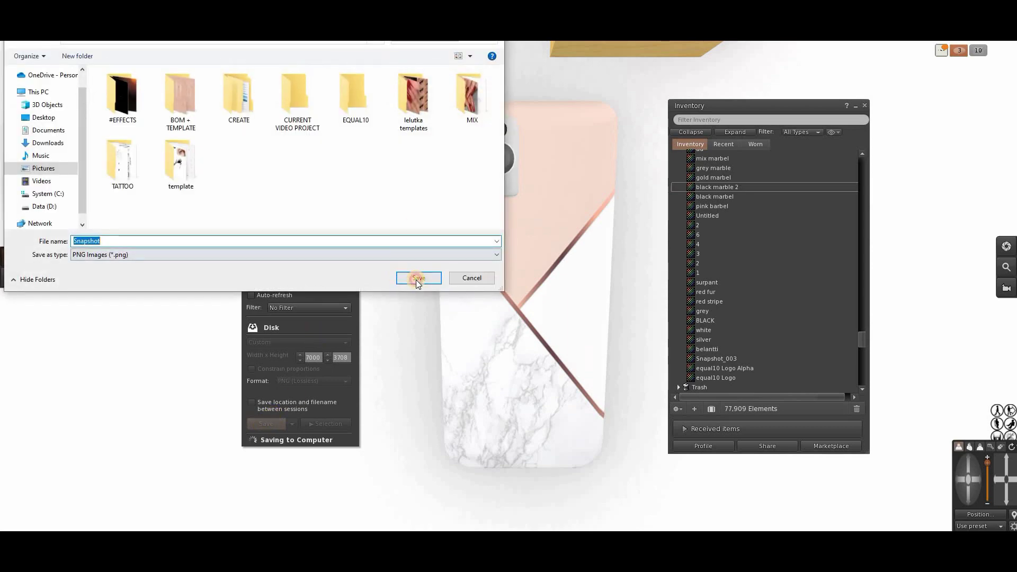
click(415, 279)
Switch the case to black marble with the left cube, refresh the snapshot, and save it too
scroll(448, 132, down, 3)
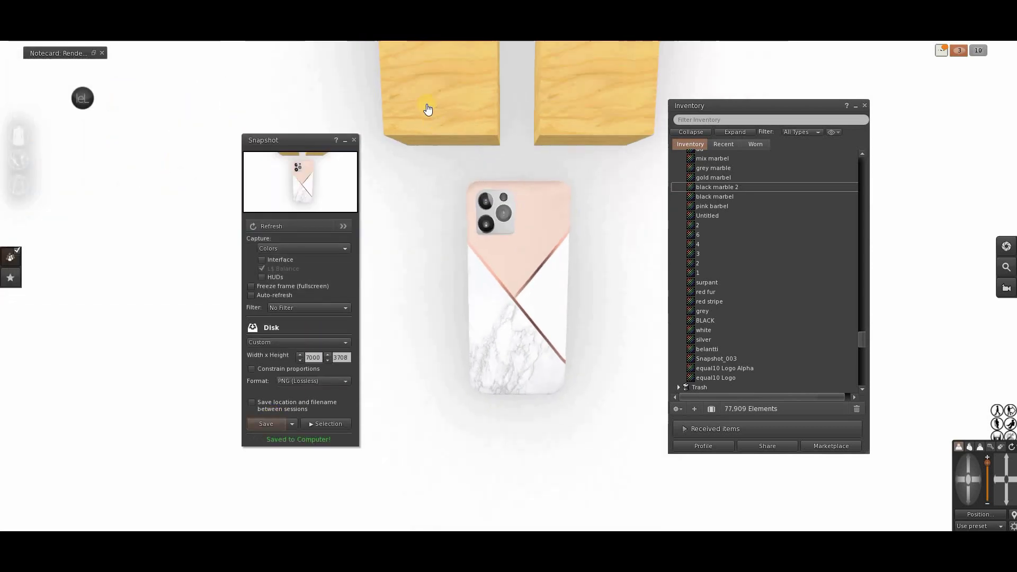
click(442, 115)
scroll(589, 237, up, 3)
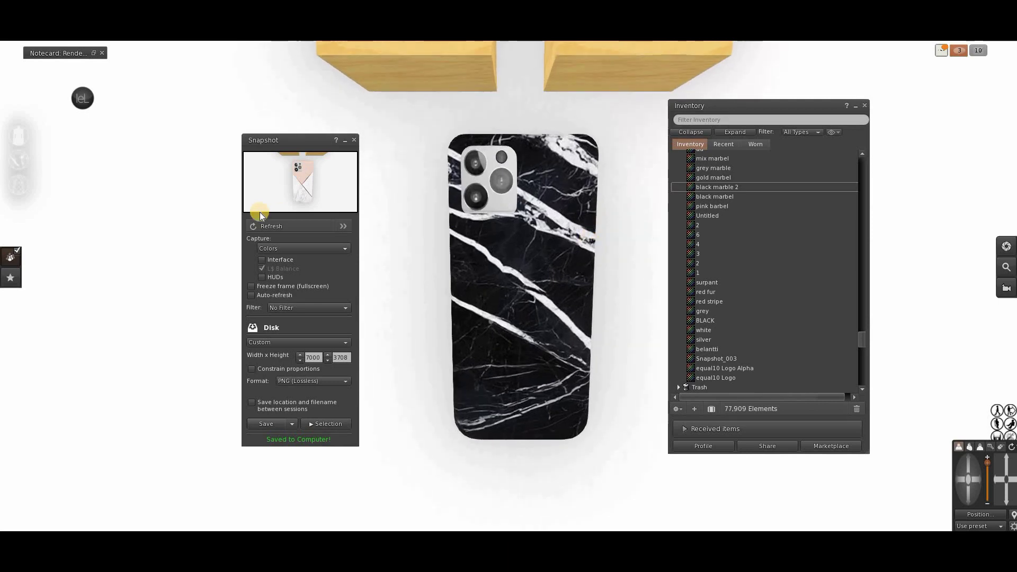
click(272, 225)
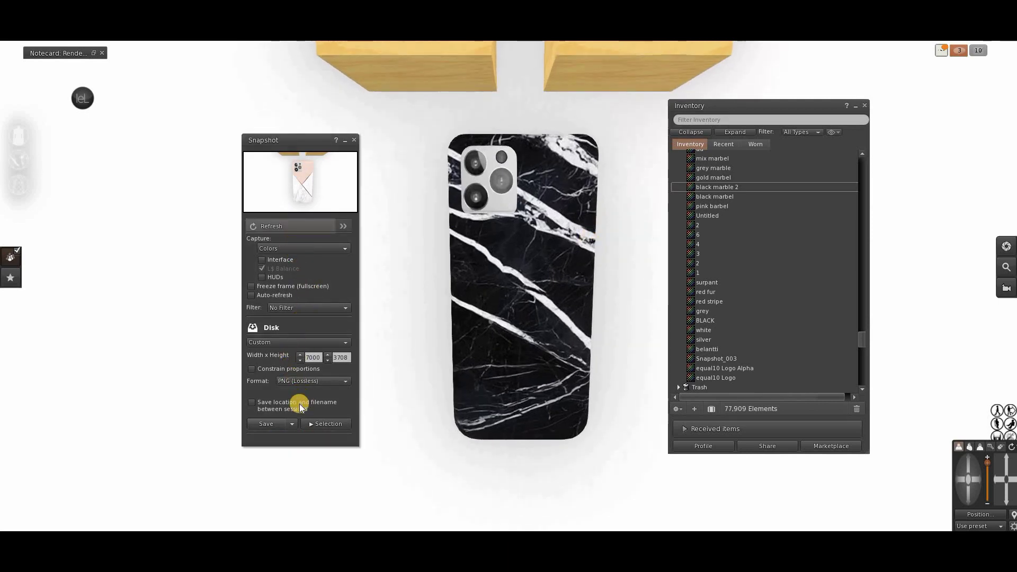
click(274, 424)
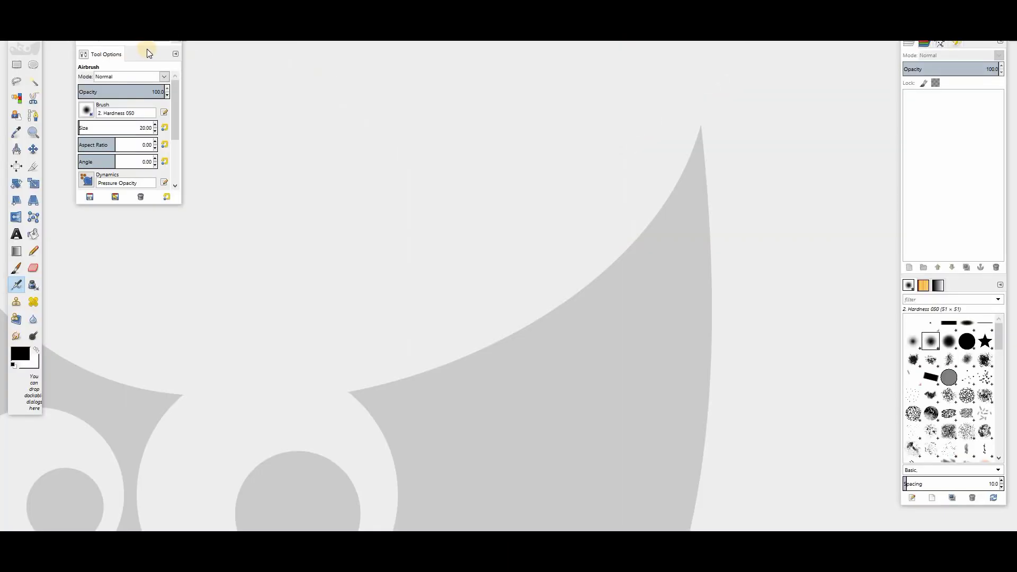
click(132, 73)
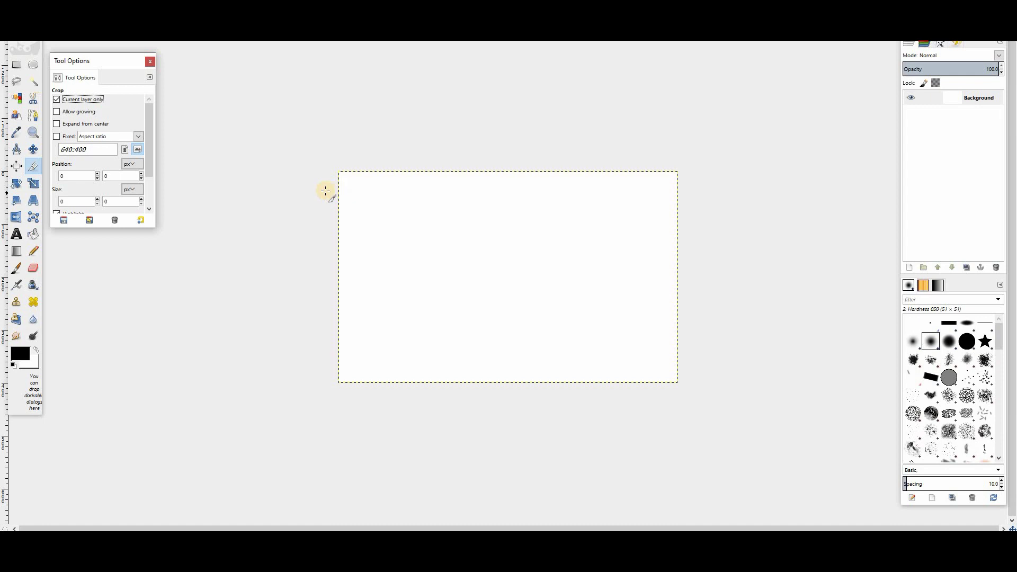
Crop the blank white canvas to about 605 × 260 px, removing the transparent border and narrow left strip
drag(325, 191, 784, 327)
drag(672, 249, 666, 250)
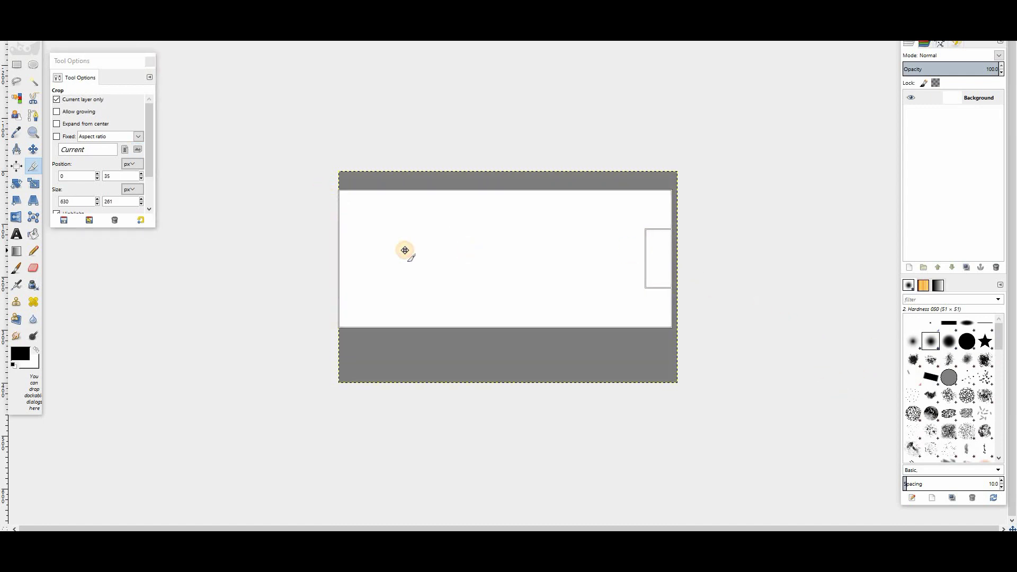
drag(347, 254, 356, 254)
click(535, 245)
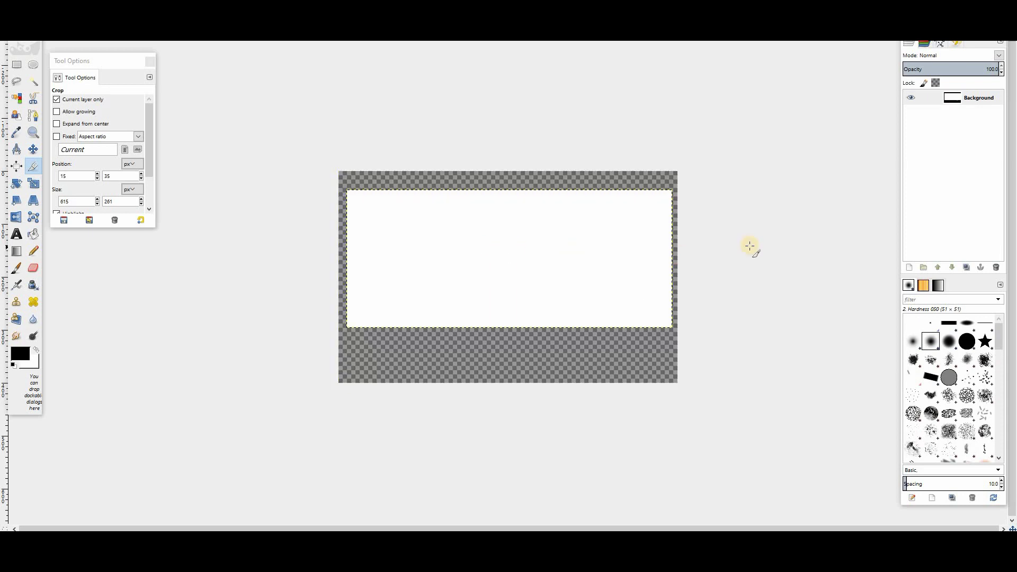
click(63, 99)
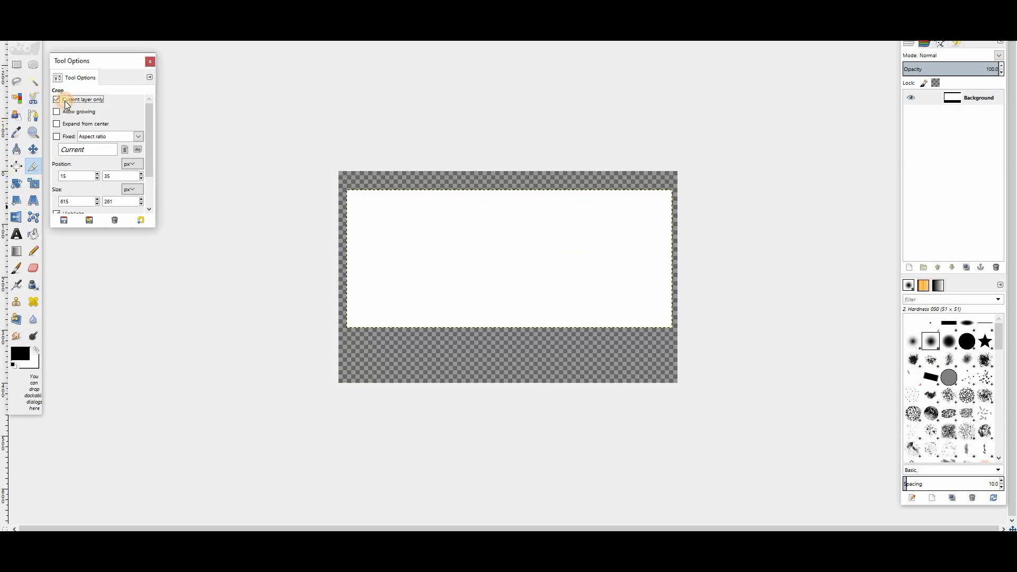
drag(346, 190, 671, 329)
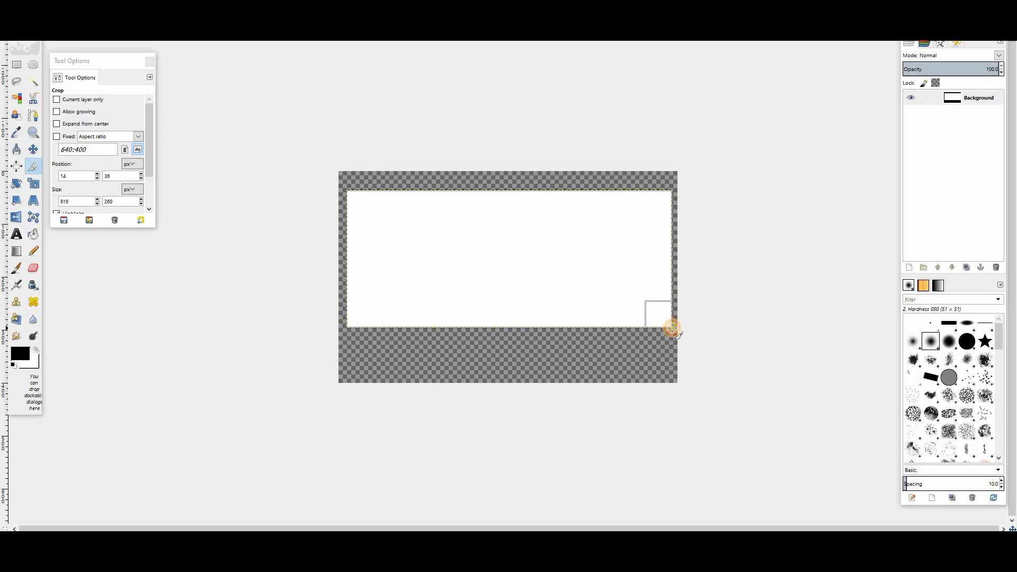
click(583, 265)
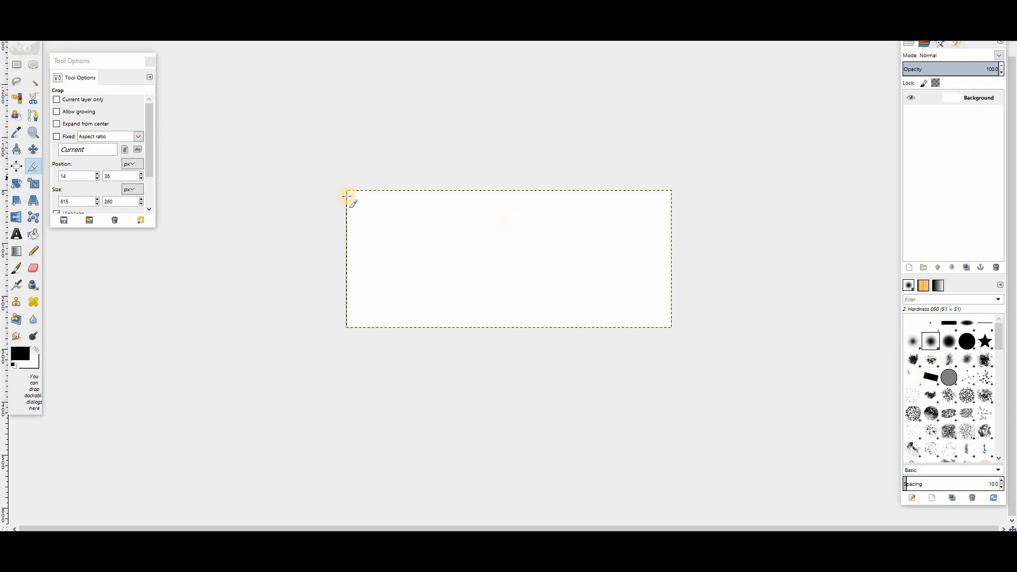
drag(351, 190, 674, 354)
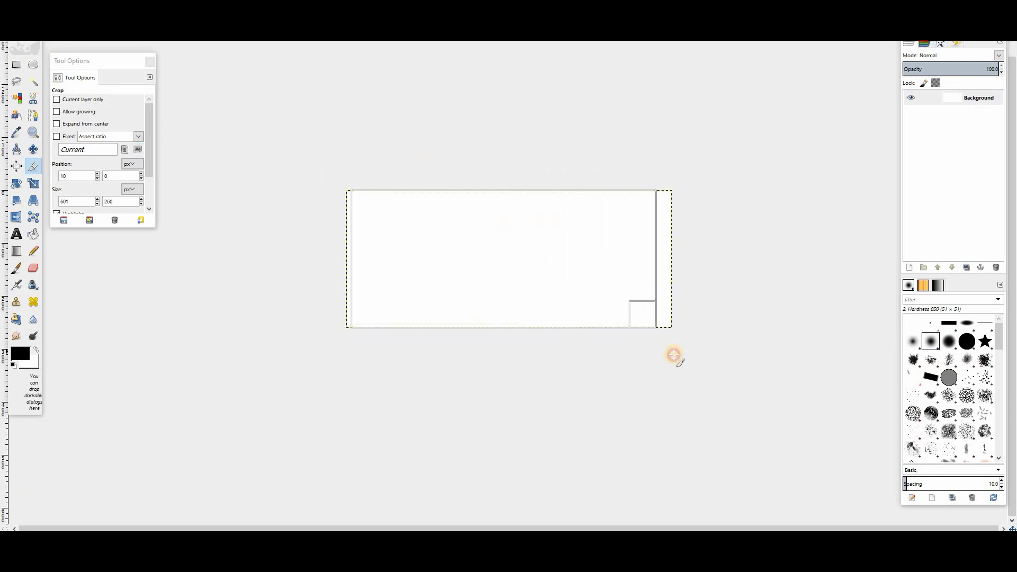
click(548, 268)
click(10, 33)
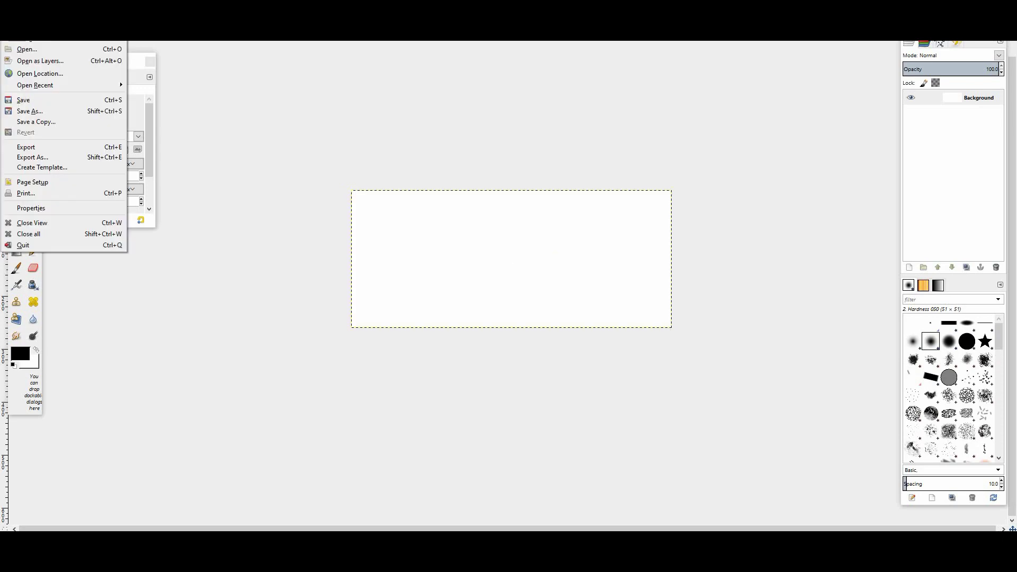
Open Snapshot_001.png and Snapshot_002.png from Pictures as layers
click(35, 60)
click(161, 290)
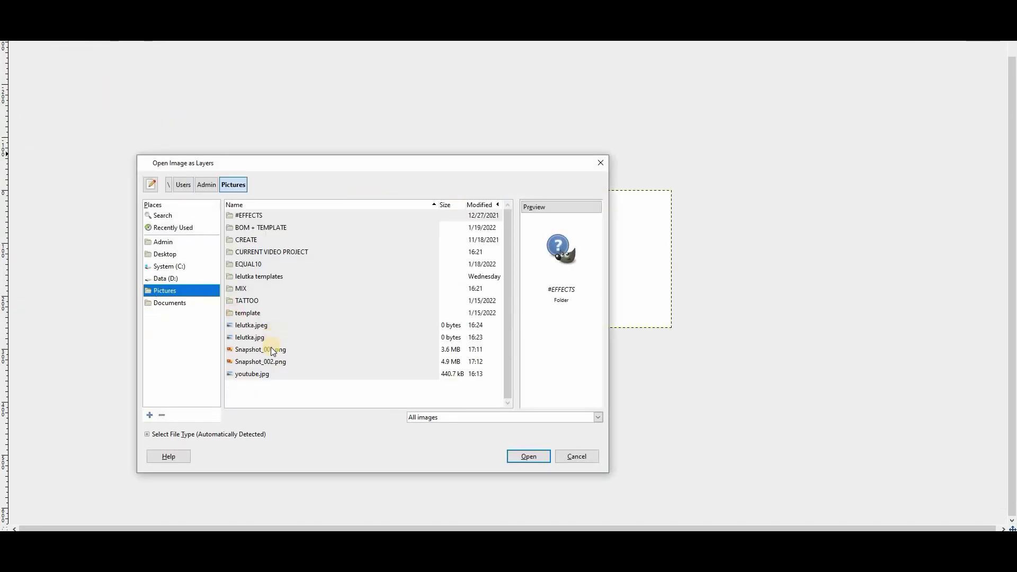
click(268, 362)
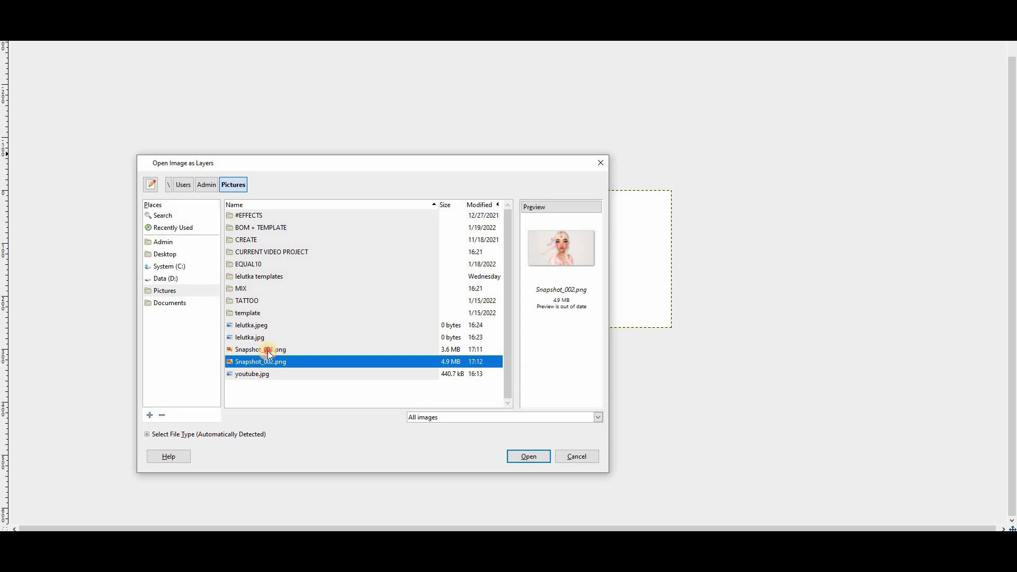
shift+click(268, 350)
click(545, 453)
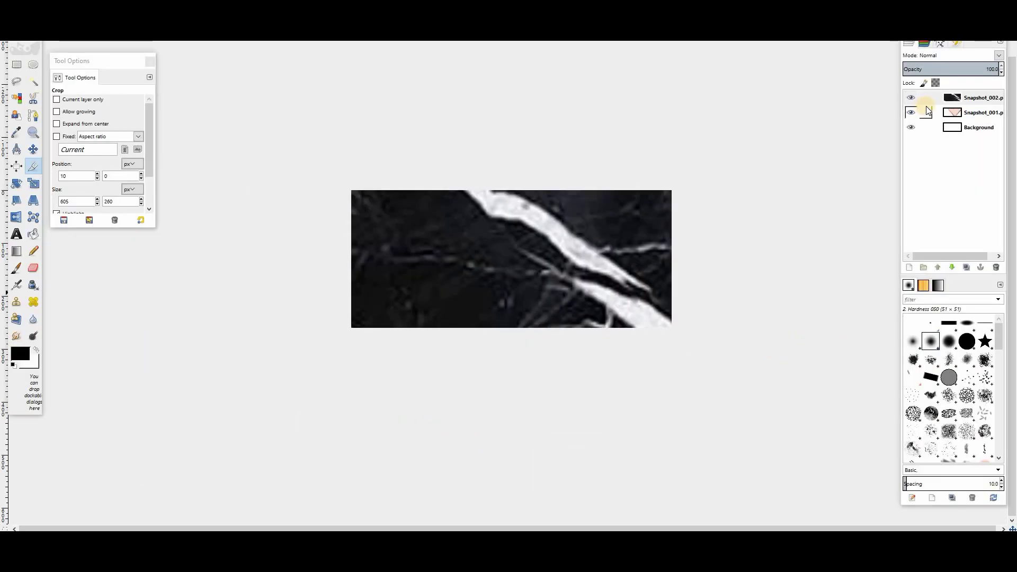
Crop the Snapshot_002 black marble and Snapshot_001 pink marble layers to their case panels, current layer only
click(926, 103)
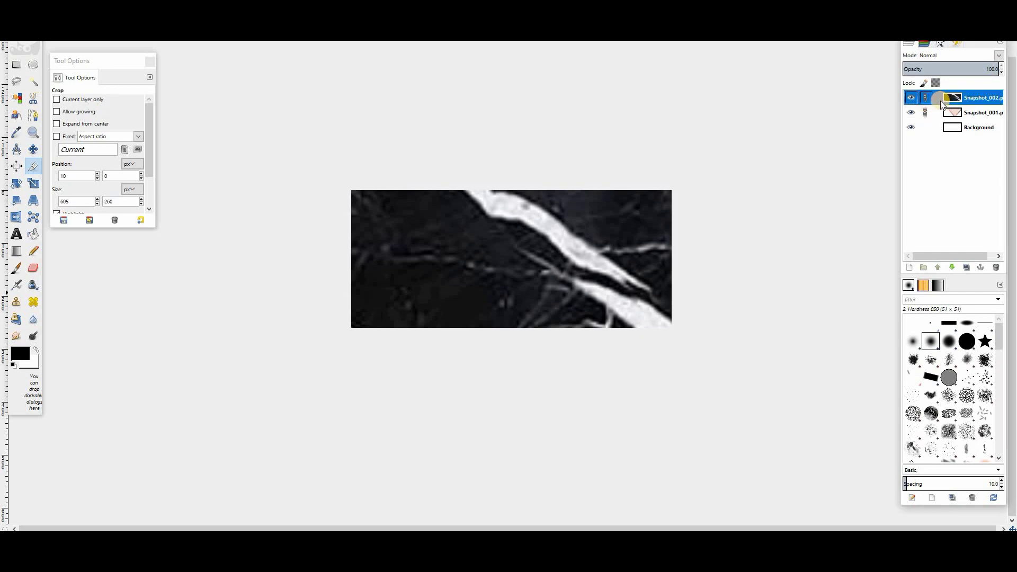
click(742, 118)
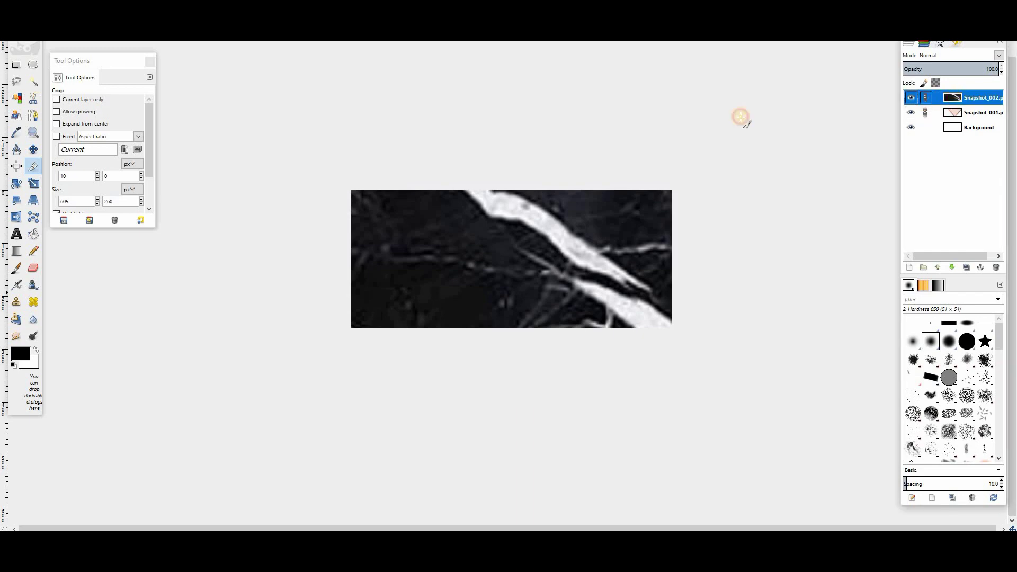
click(33, 183)
click(518, 233)
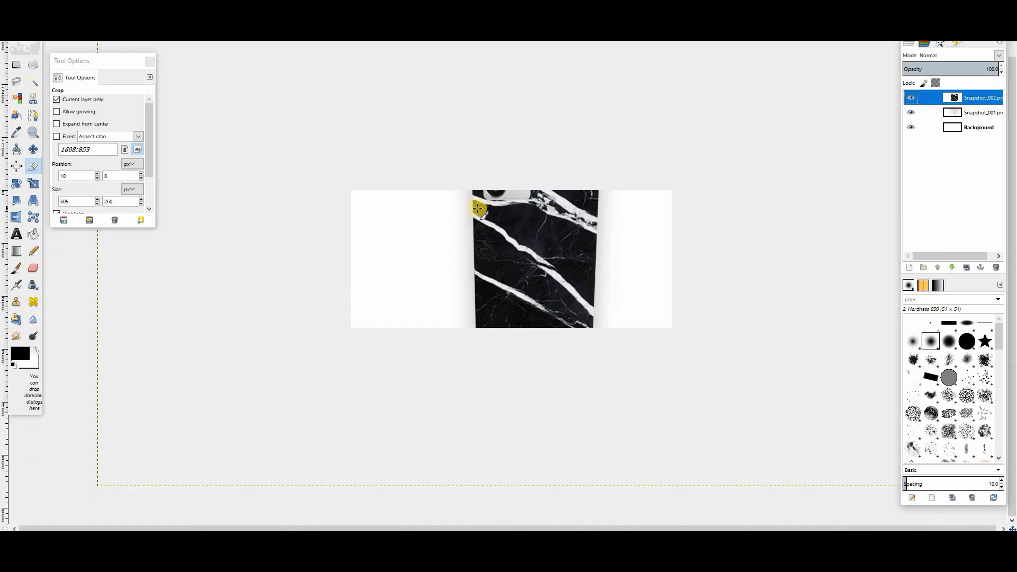
drag(478, 209, 591, 327)
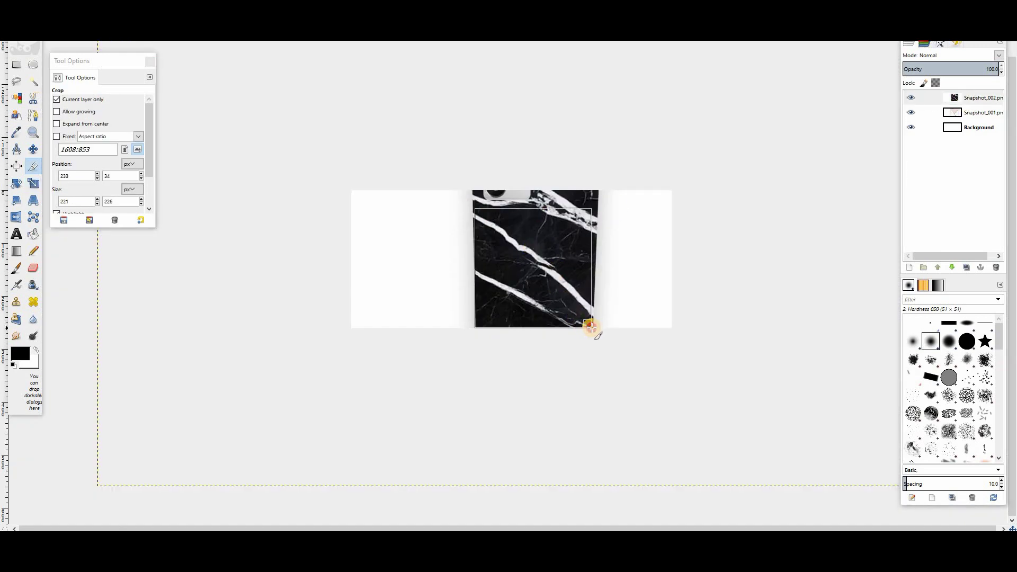
click(524, 270)
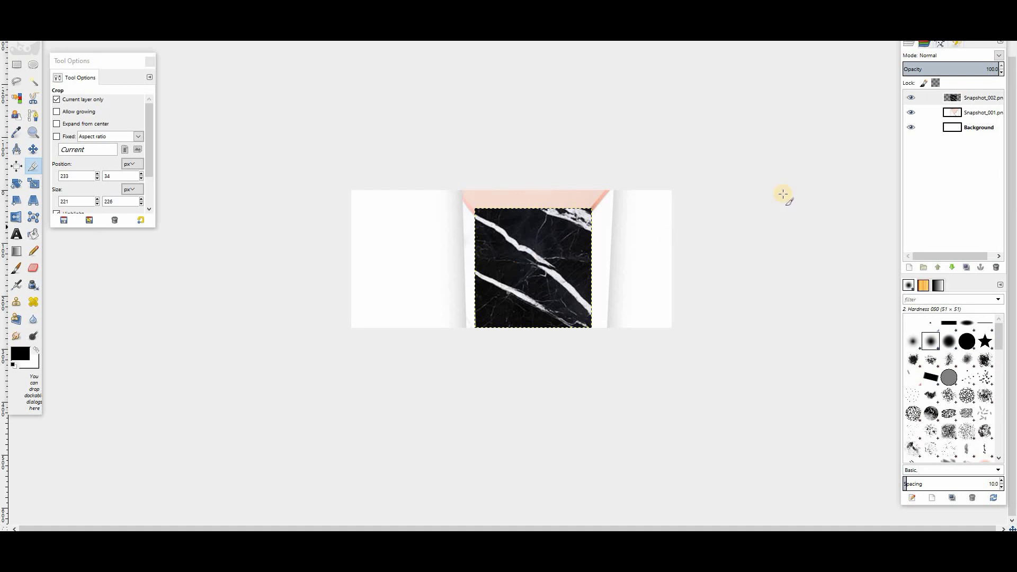
click(953, 112)
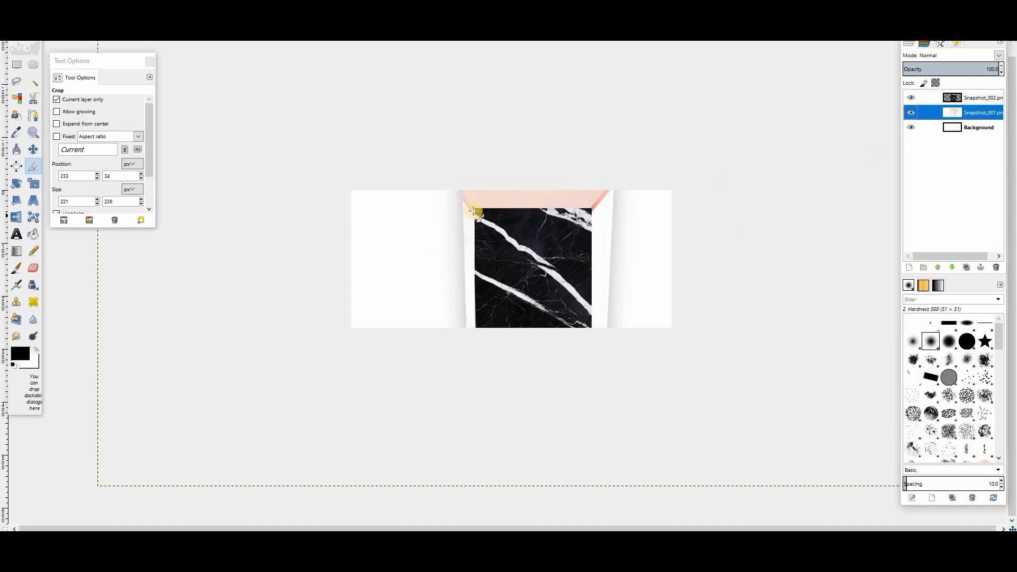
drag(476, 208, 543, 313)
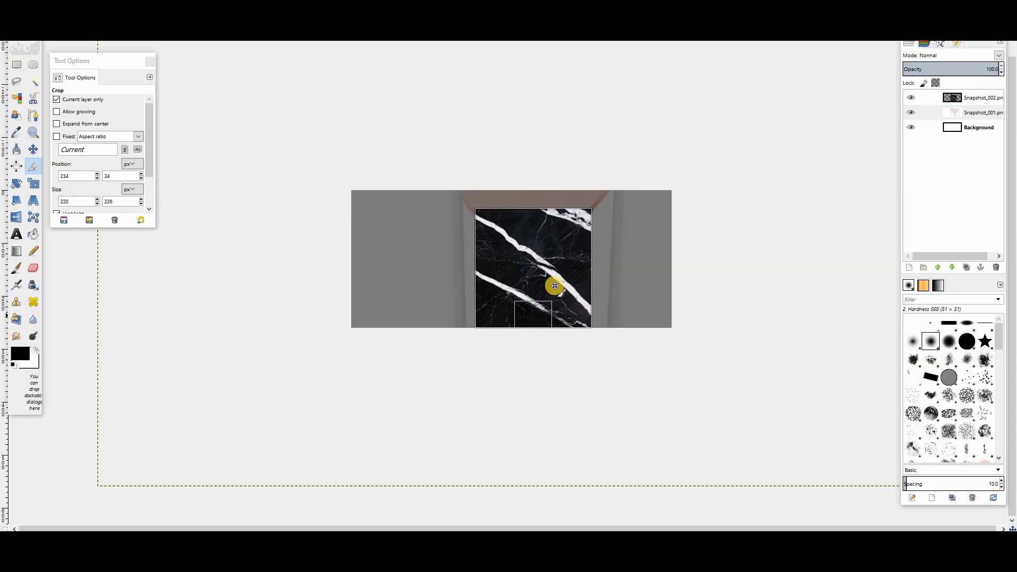
click(980, 112)
click(547, 289)
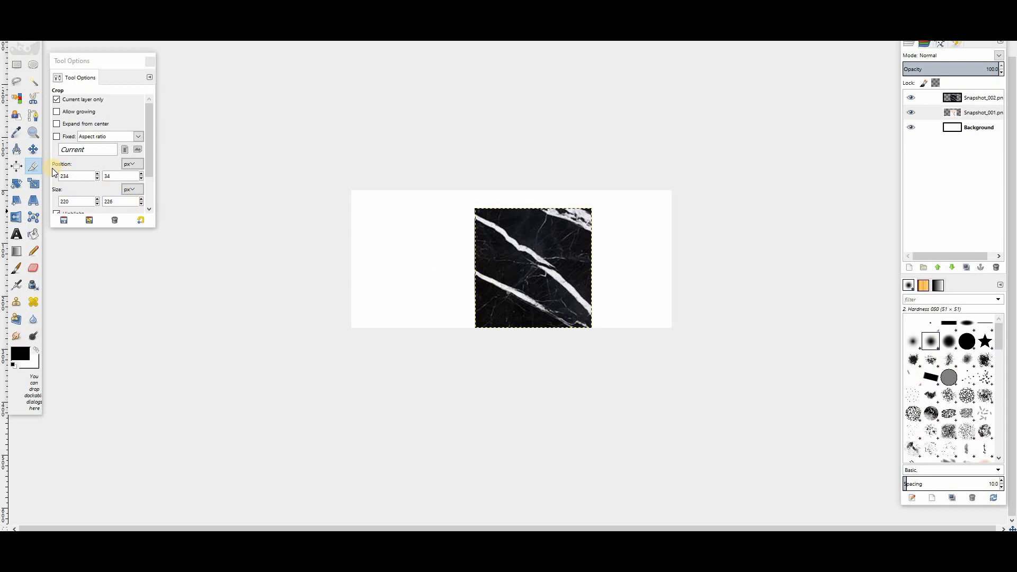
click(33, 149)
Position the black marble panel on the left with the pink triangle panel edge to edge on its right
drag(542, 265, 424, 256)
mouse_move(558, 268)
mouse_down()
mouse_move(557, 259)
mouse_move(551, 268)
mouse_up()
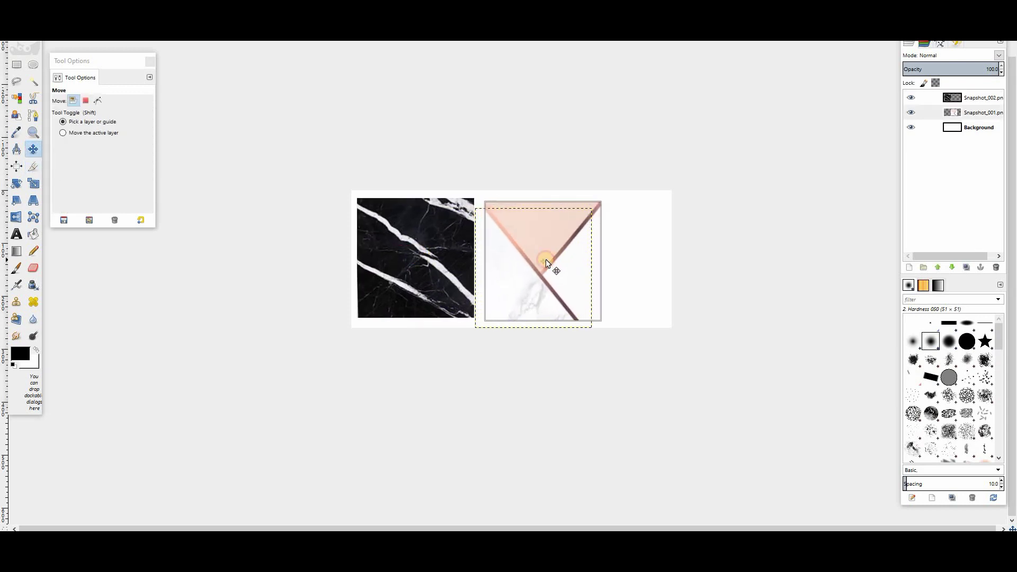
mouse_move(433, 252)
mouse_down()
mouse_move(484, 261)
mouse_move(450, 260)
mouse_up()
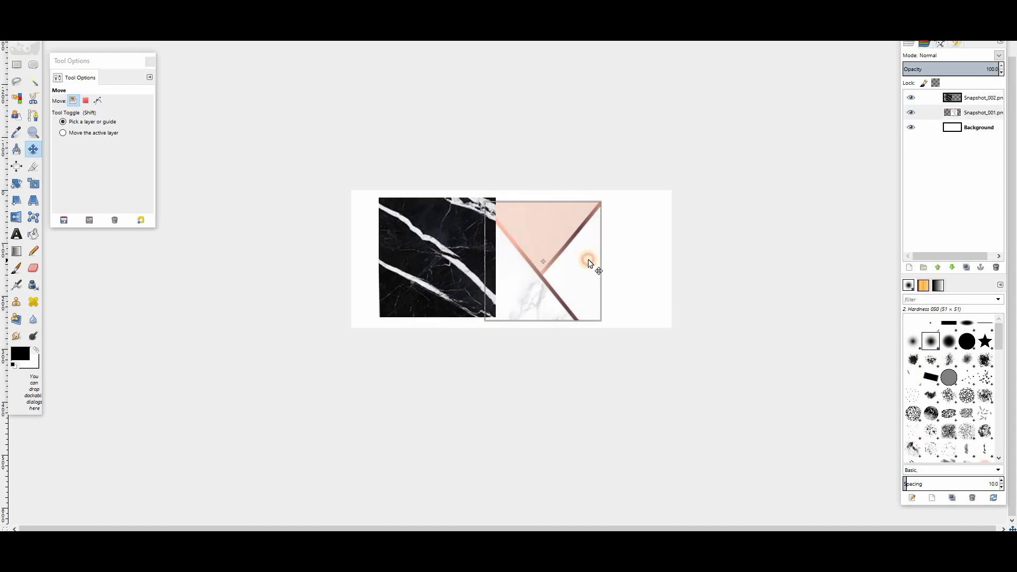
drag(588, 259, 609, 259)
drag(467, 251, 475, 253)
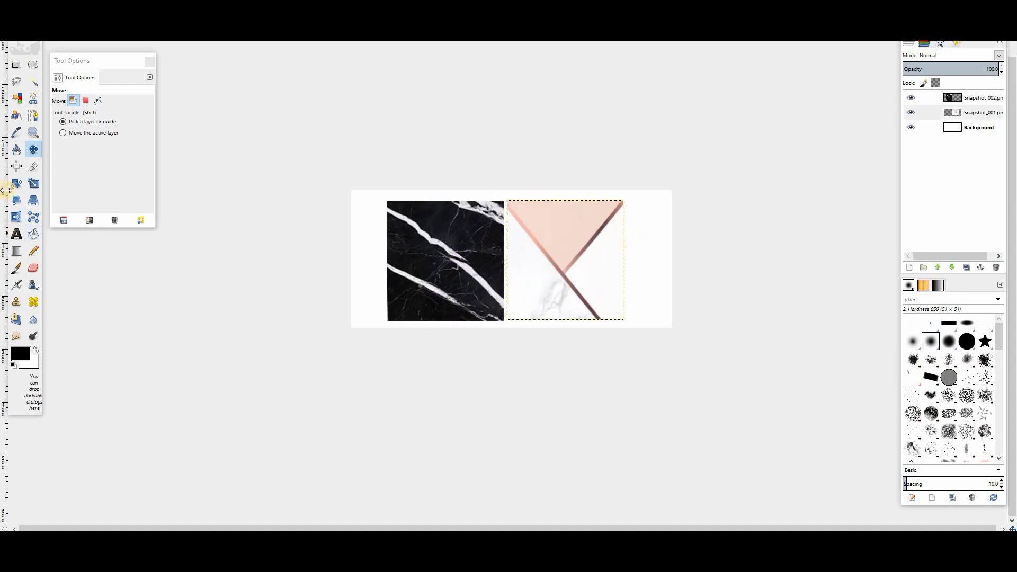
click(33, 166)
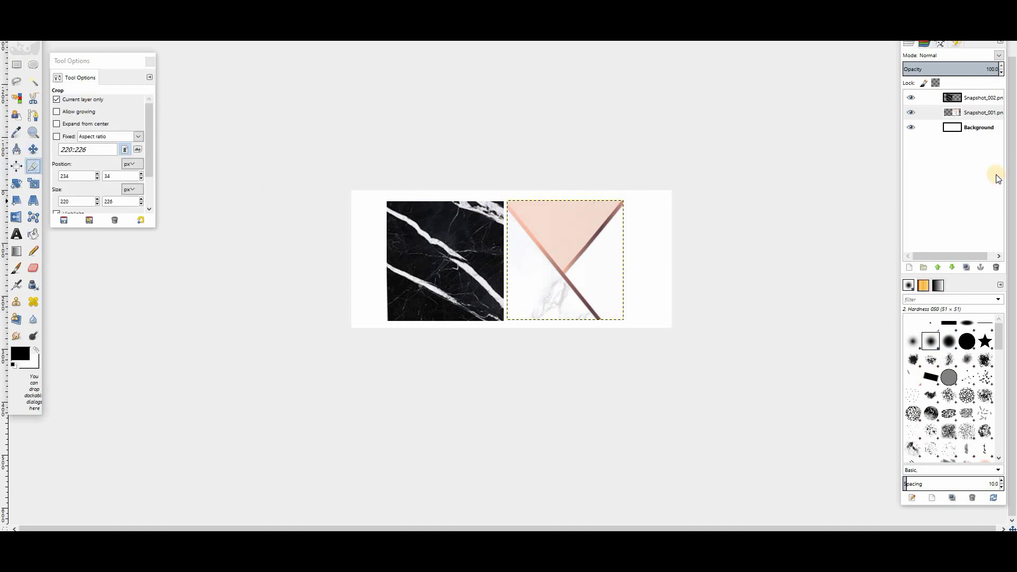
Merge Snapshot_002 down into Snapshot_001 and crop the image tightly to both panels, 449 × 220 px
right_click(937, 100)
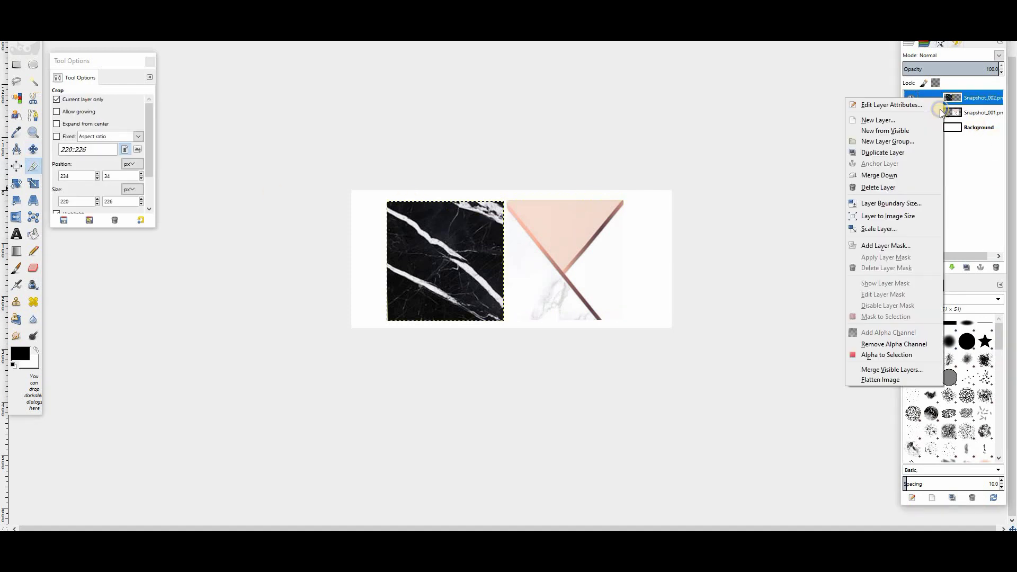
click(894, 174)
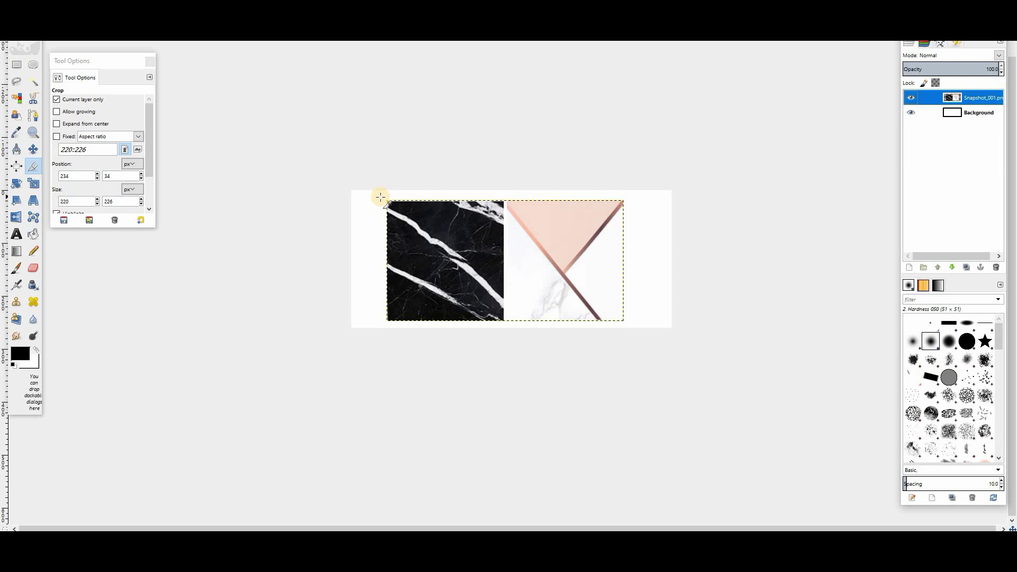
drag(384, 201, 626, 320)
click(479, 278)
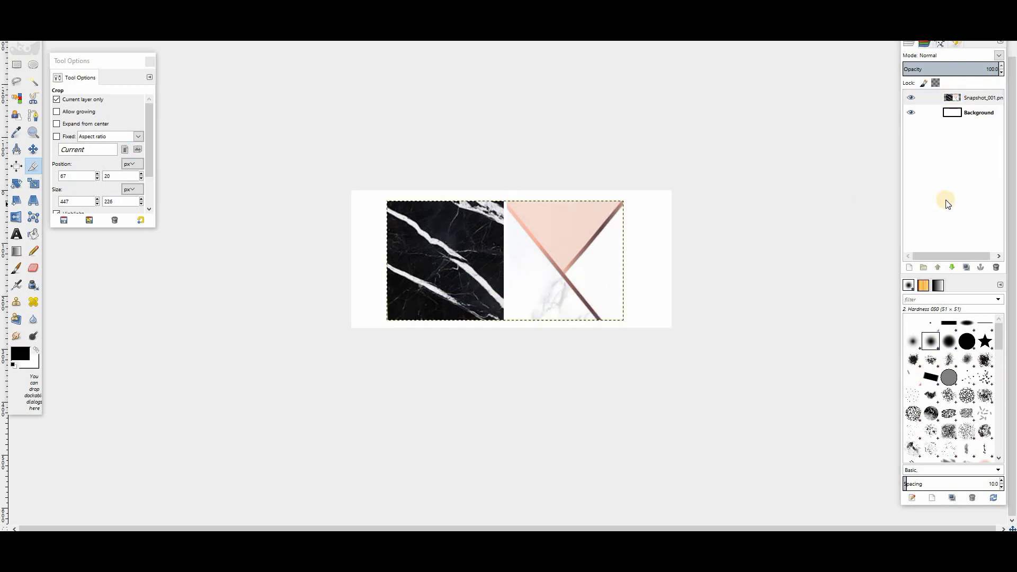
click(69, 100)
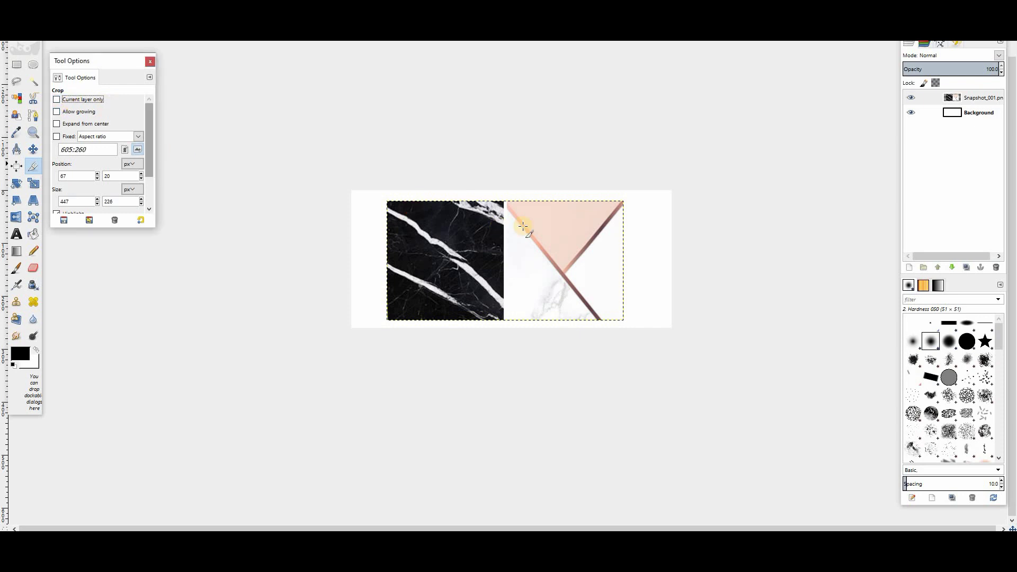
drag(387, 201, 624, 319)
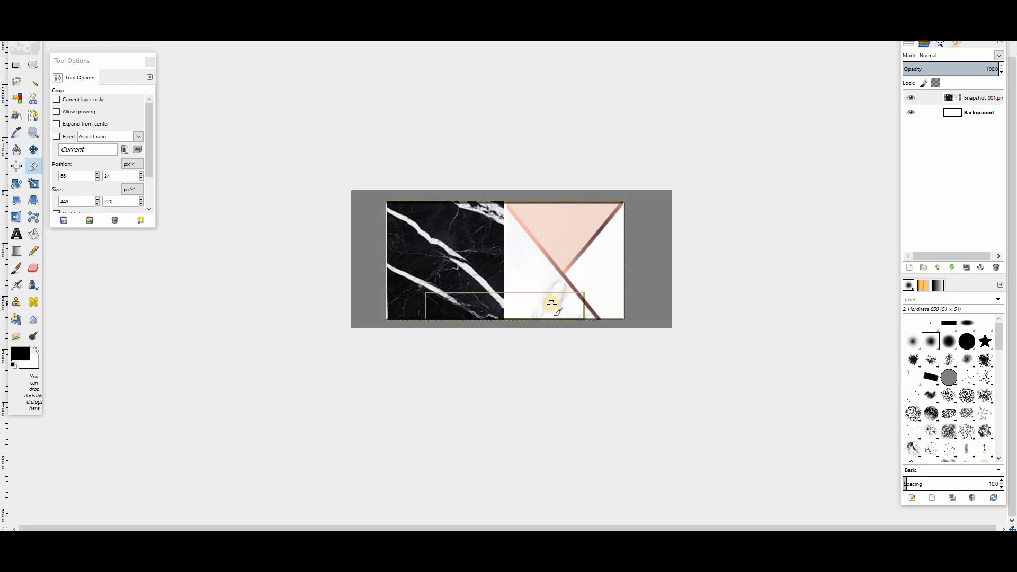
click(519, 292)
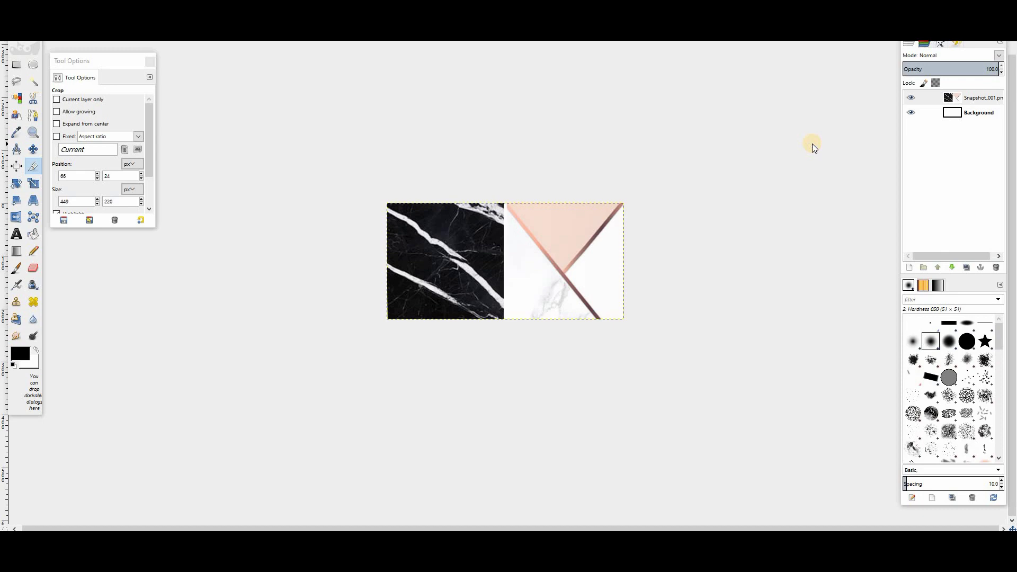
Export the image as Untitled.png into the Pictures folder
key(ctrl+shift+e)
click(374, 241)
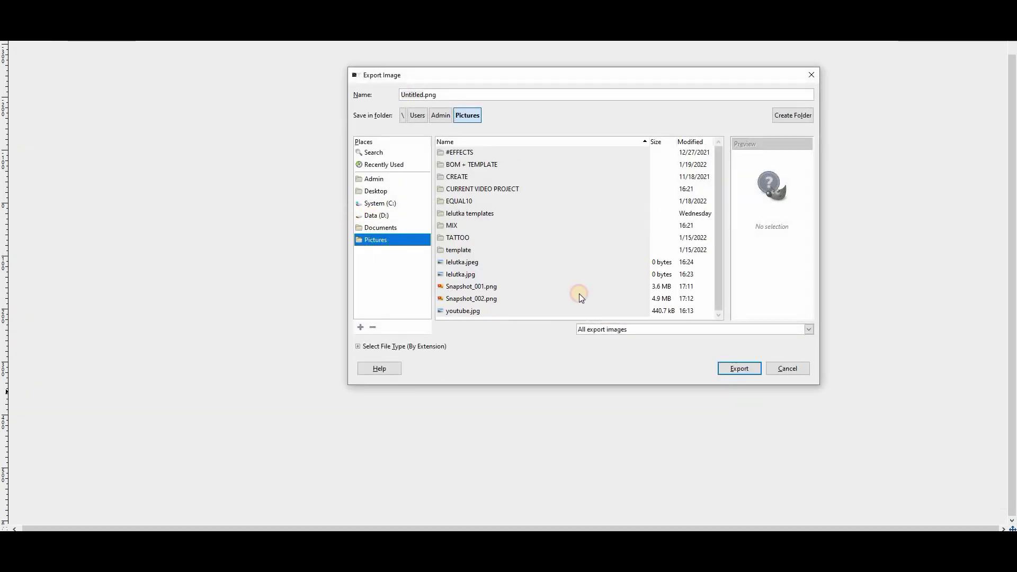
click(734, 373)
click(509, 370)
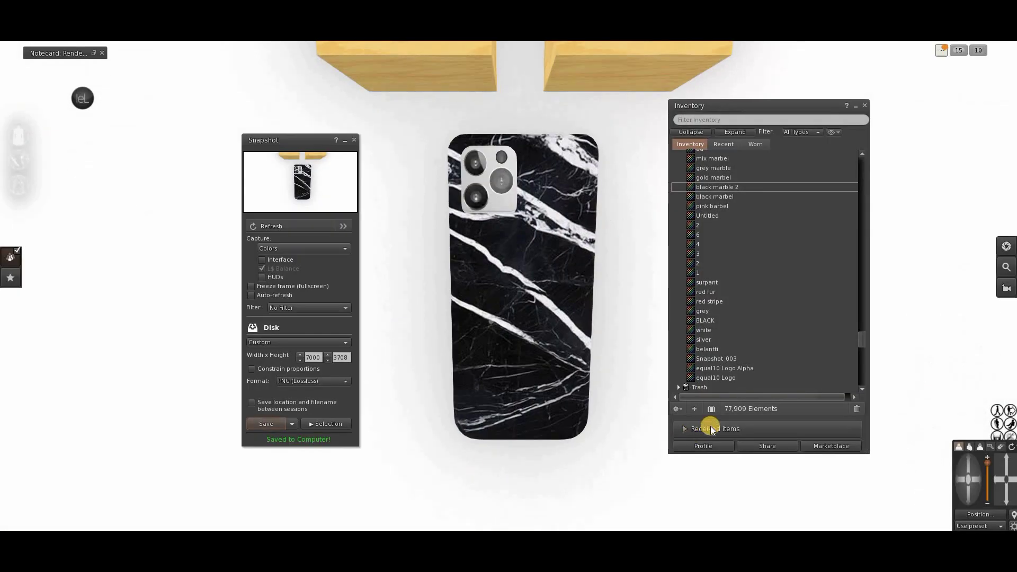
In Second Life Viewer's inventory, choose to upload an image file
click(692, 424)
mouse_move(710, 398)
click(778, 401)
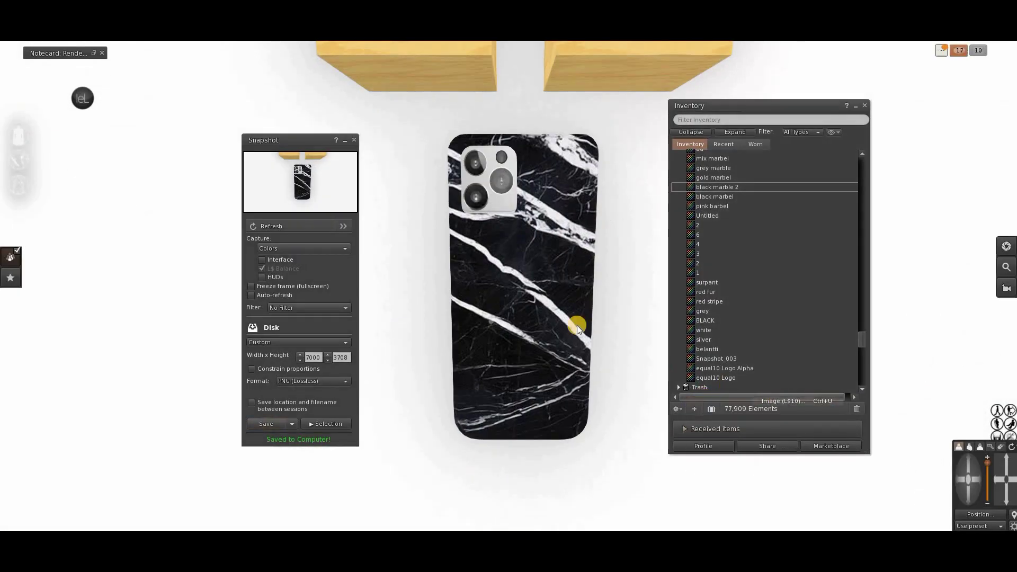